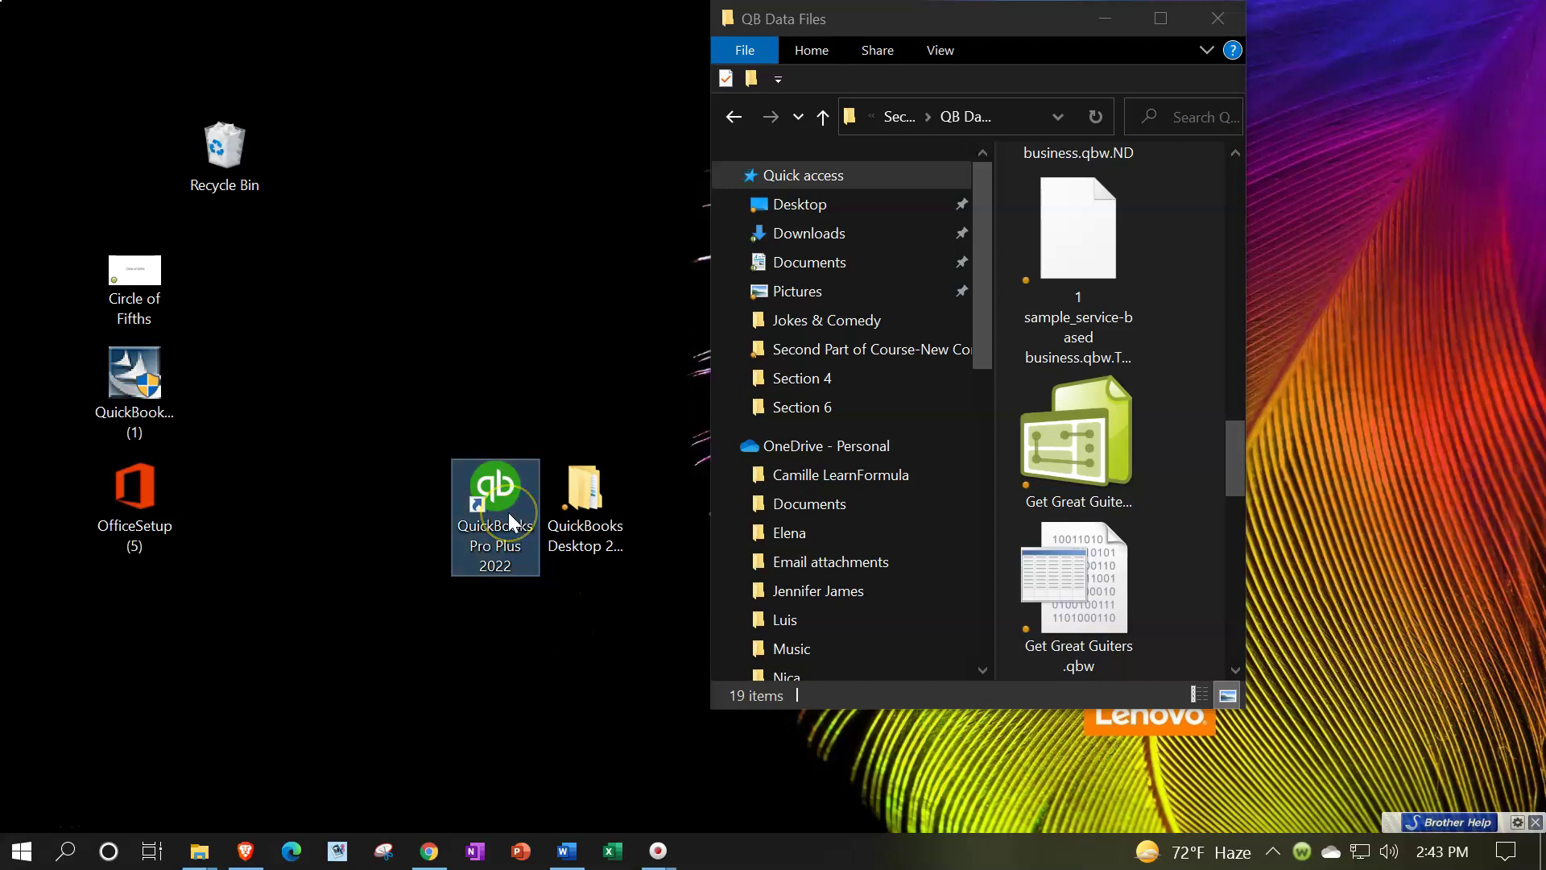
Launch QuickBooks Pro Plus 2022 from its desktop shortcut with the Get Great Guiters file selected
{"action": "double_click", "coordinate": [1037, 423]}
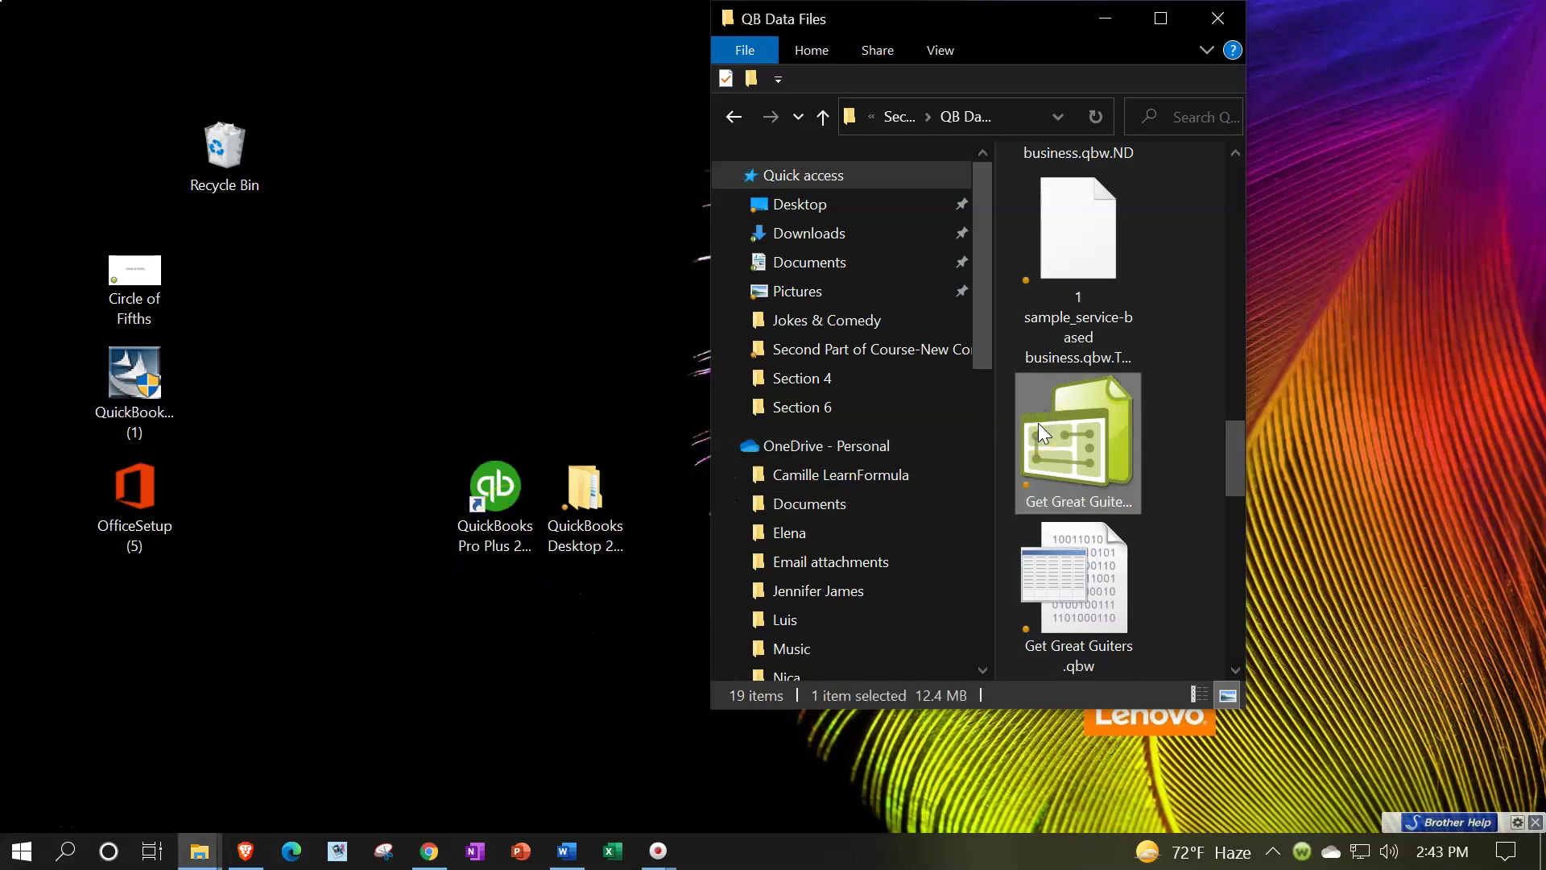
{"action": "left_click", "coordinate": [506, 518]}
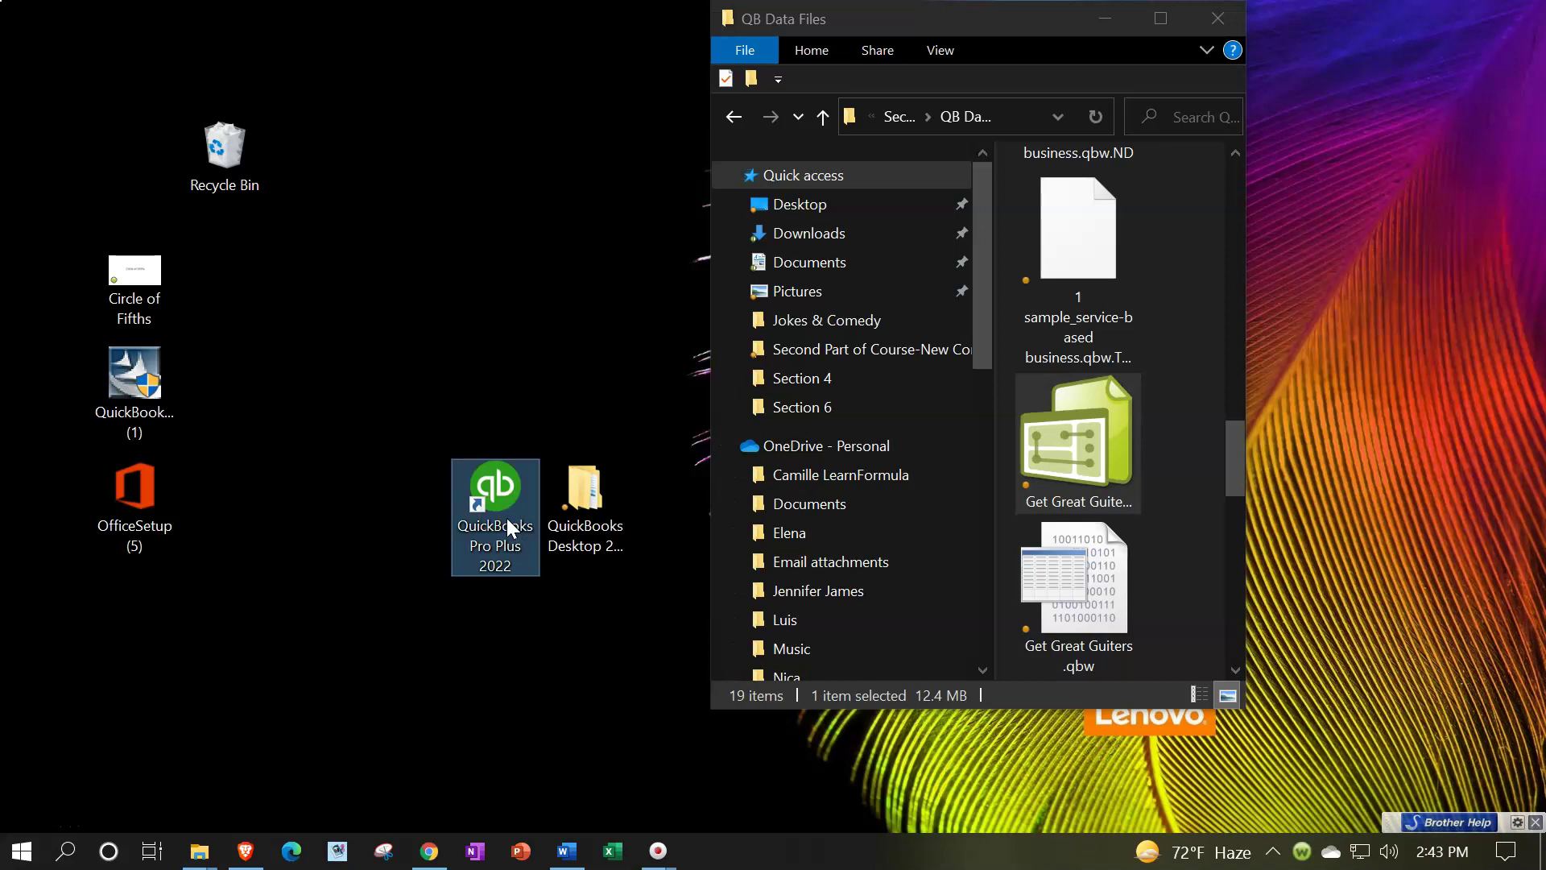
{"action": "left_click", "coordinate": [1056, 456]}
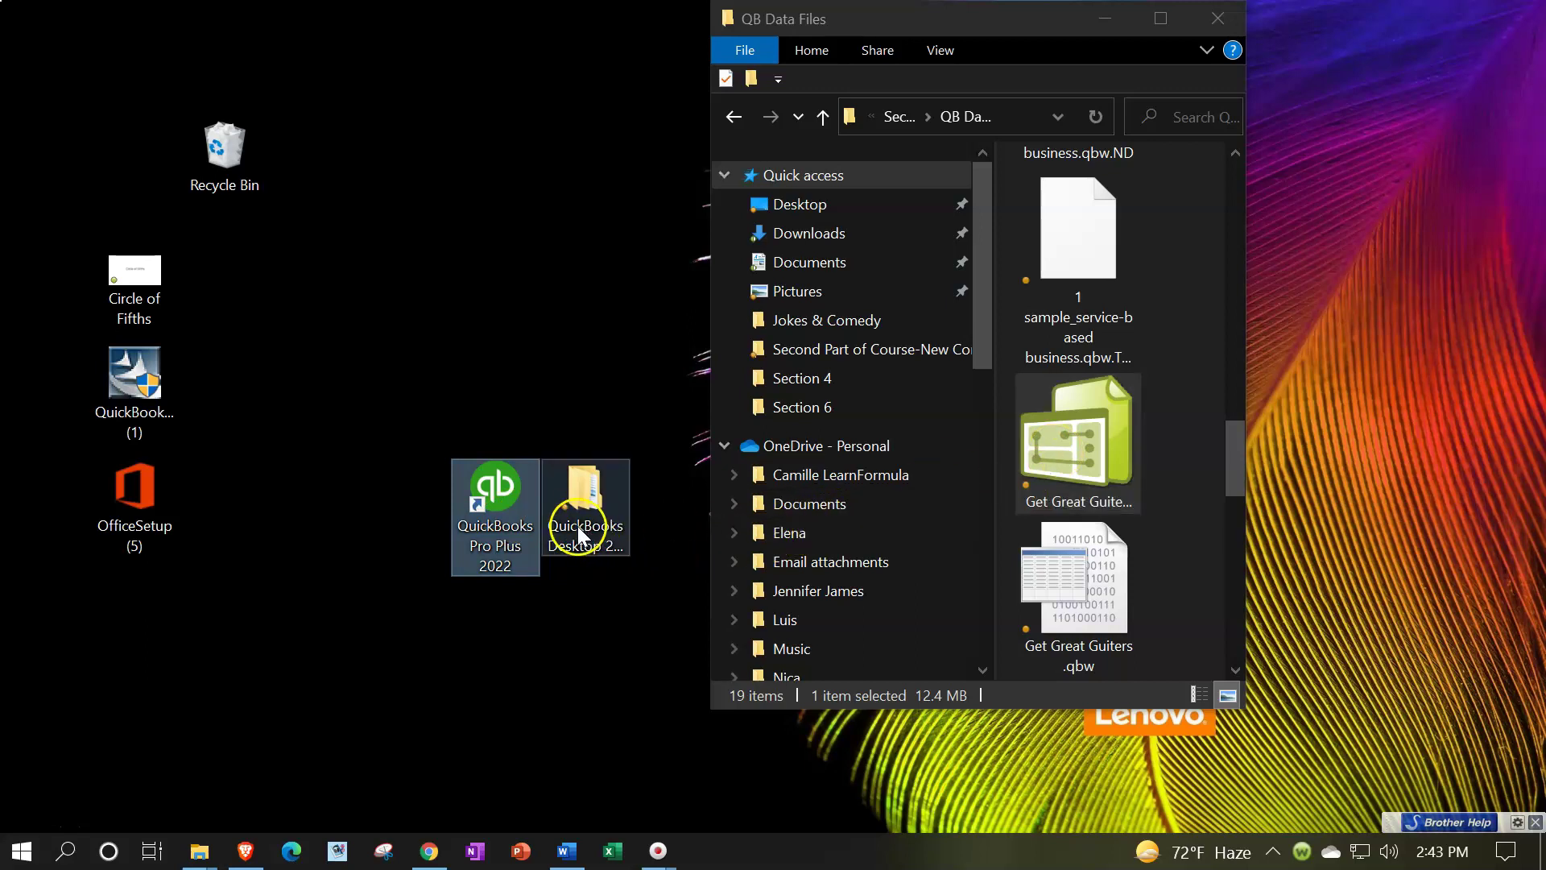
{"action": "double_click", "coordinate": [495, 508]}
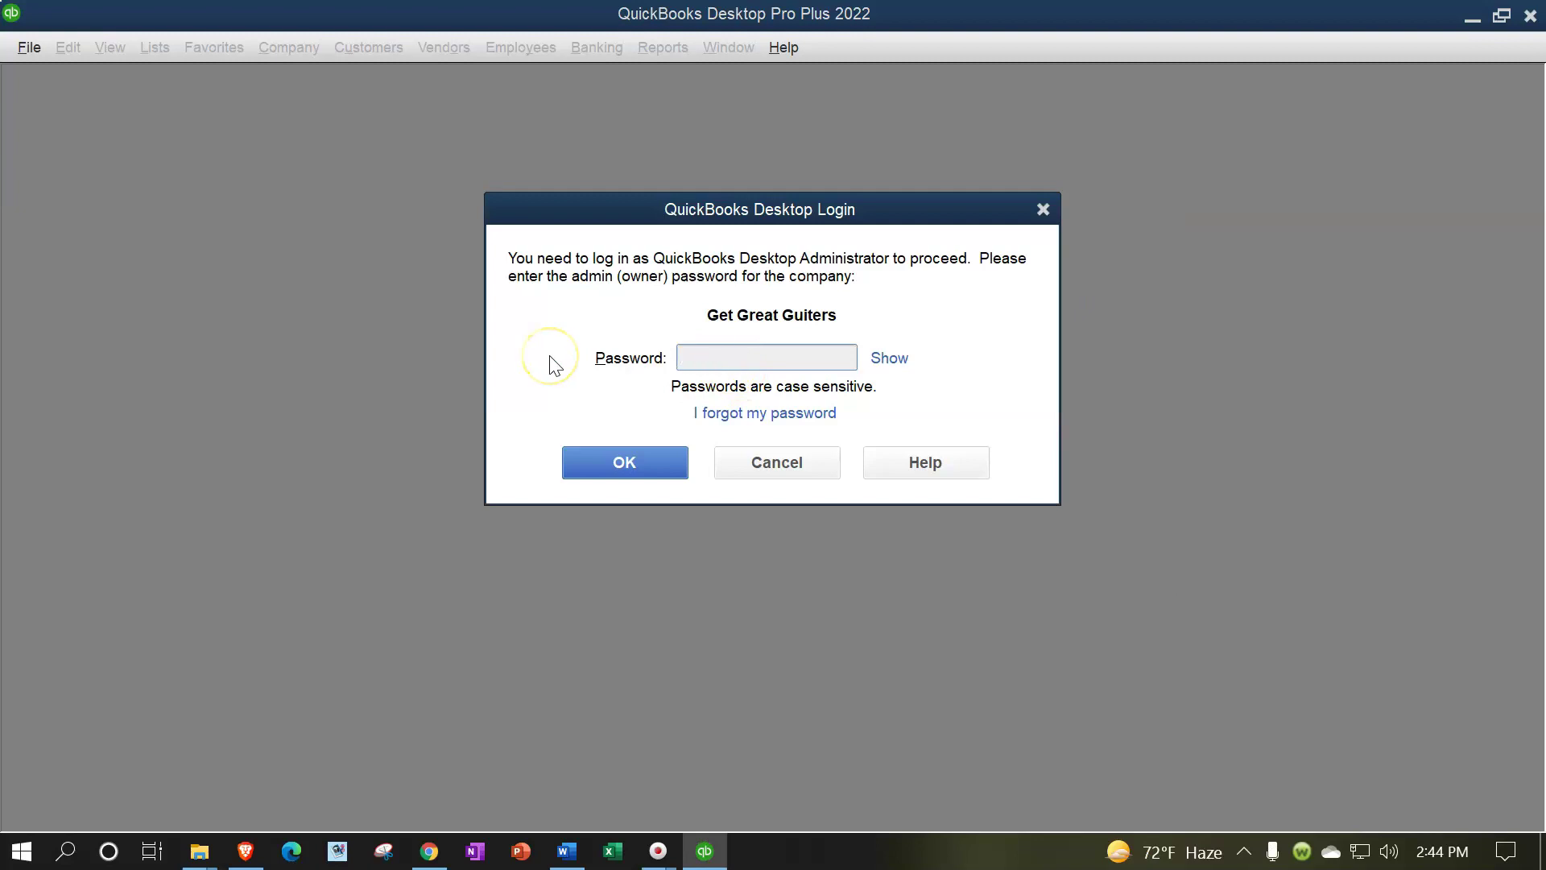
Sign in to the Get Great Guiters company file with the admin password
{"action": "type", "text": "•••••••"}
{"action": "key", "text": "Return"}
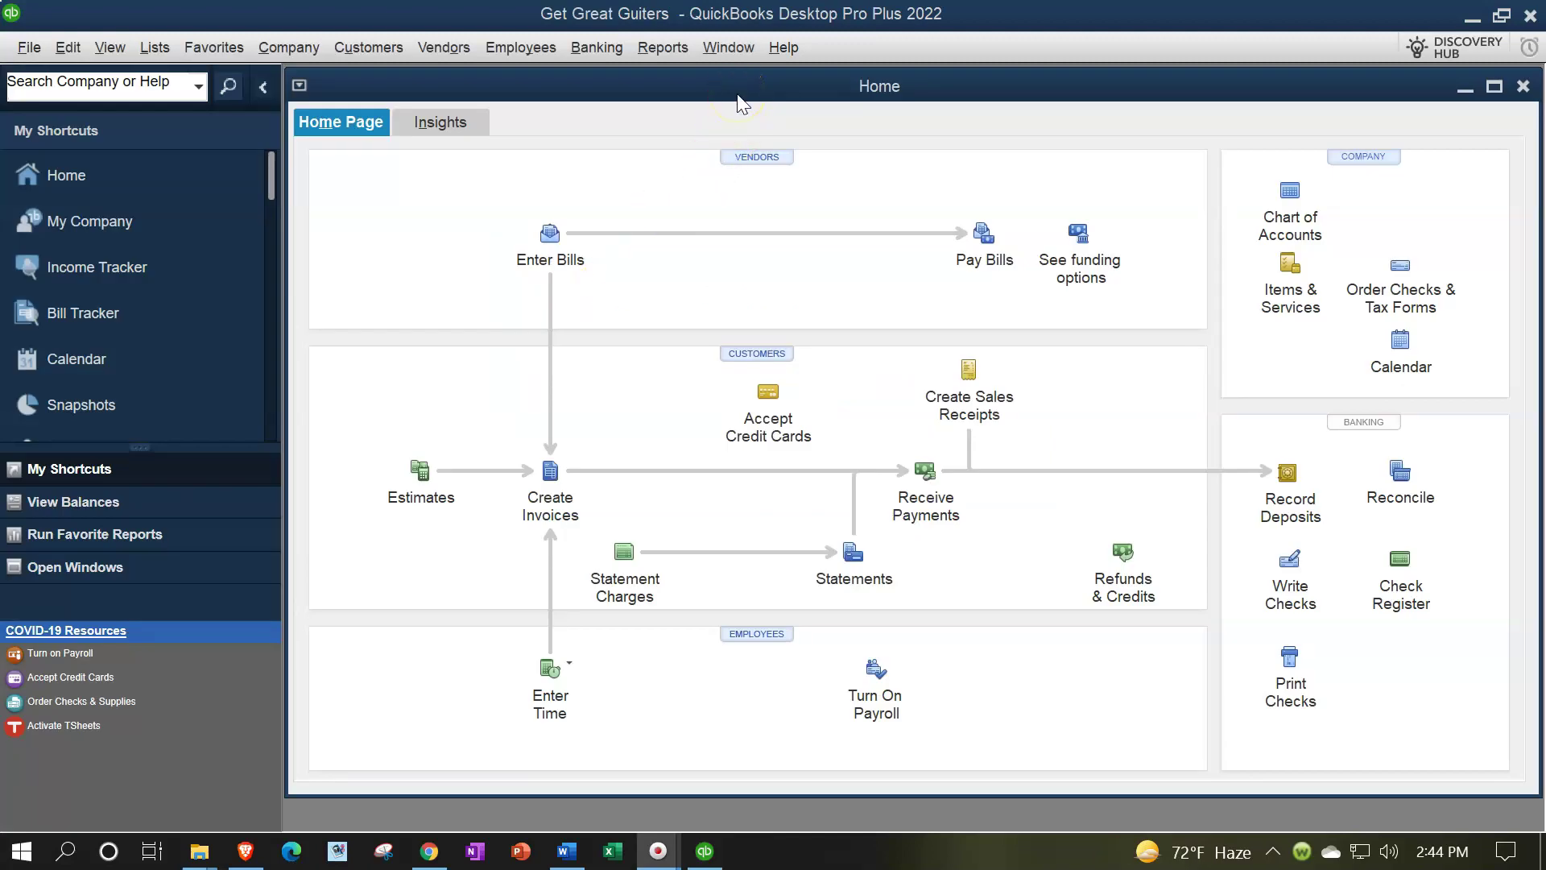
Reopen the Home page from the Company menu and maximize it in the QuickBooks window
{"action": "left_click", "coordinate": [278, 55]}
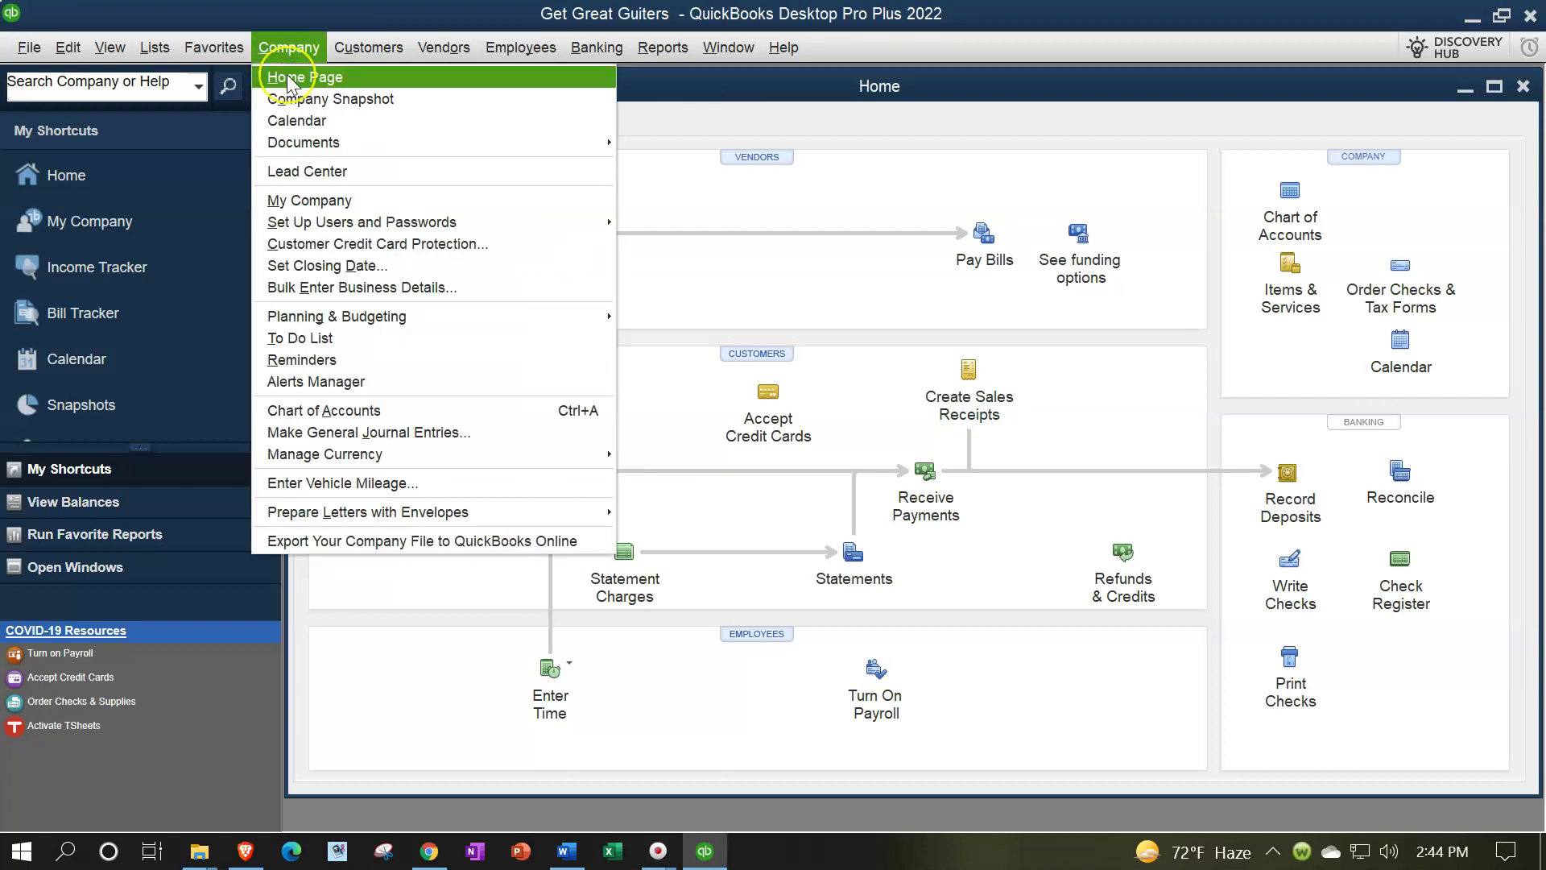
{"action": "left_click", "coordinate": [288, 77]}
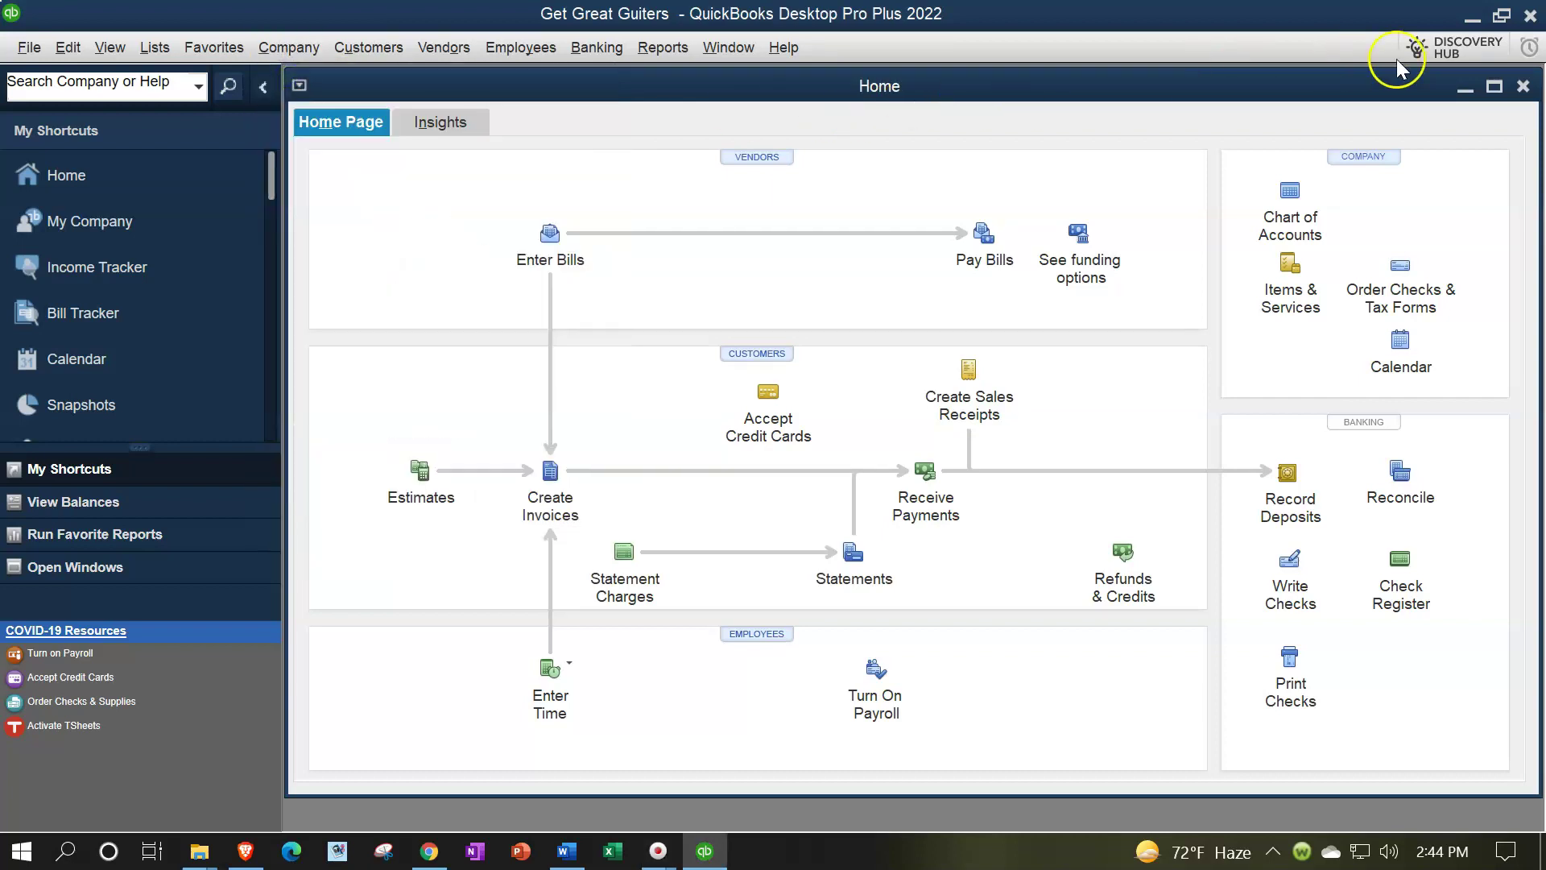
{"action": "left_click", "coordinate": [1496, 88]}
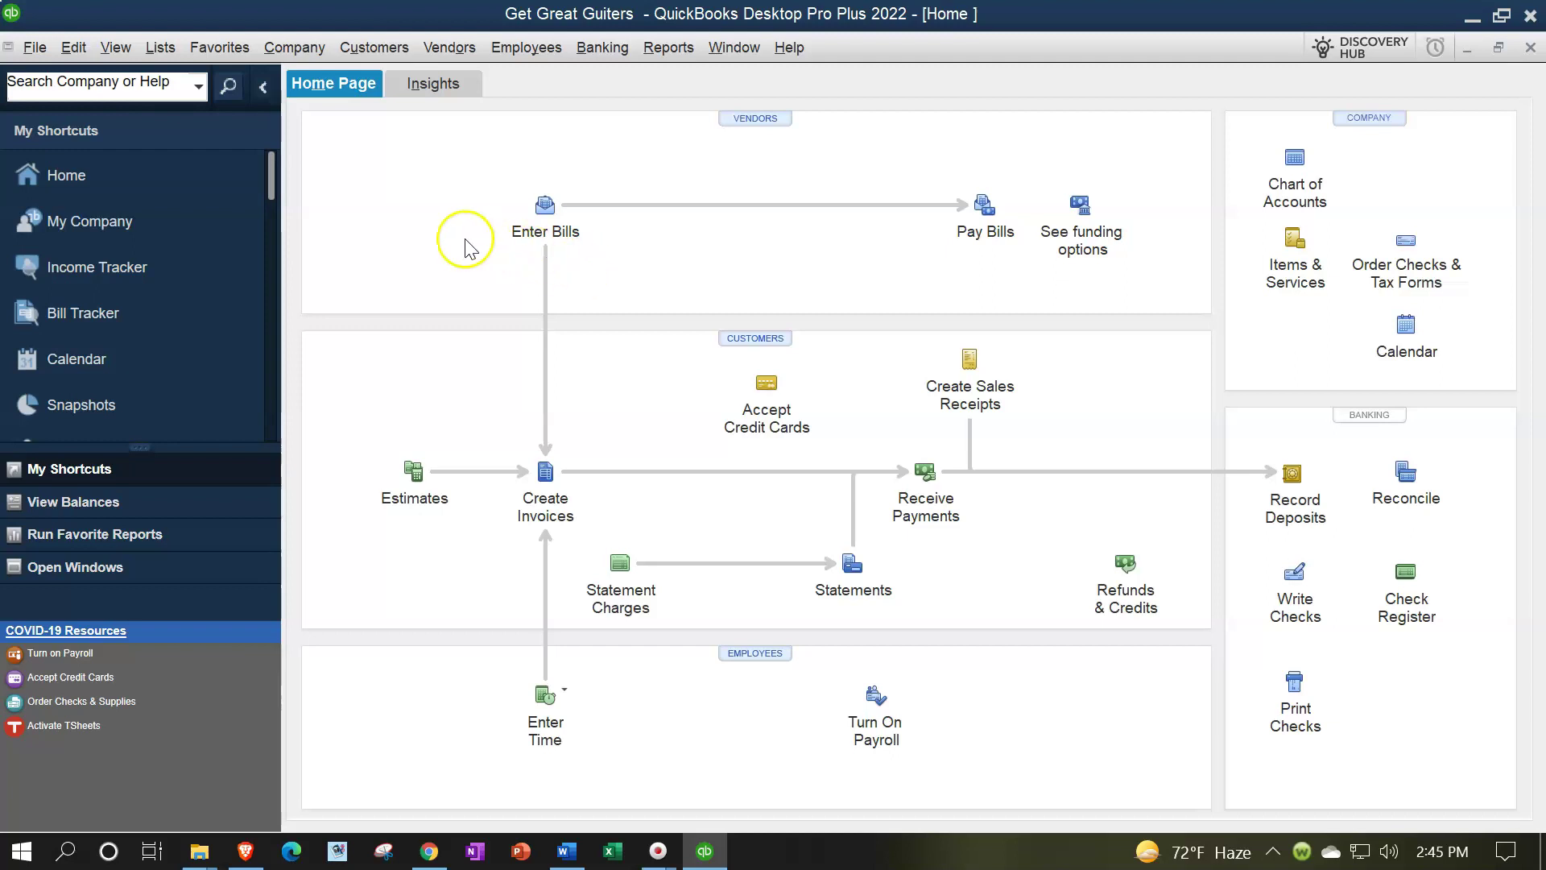
Open Edit > Preferences at Desktop View and launch Windows Display settings from it
{"action": "left_click", "coordinate": [73, 48]}
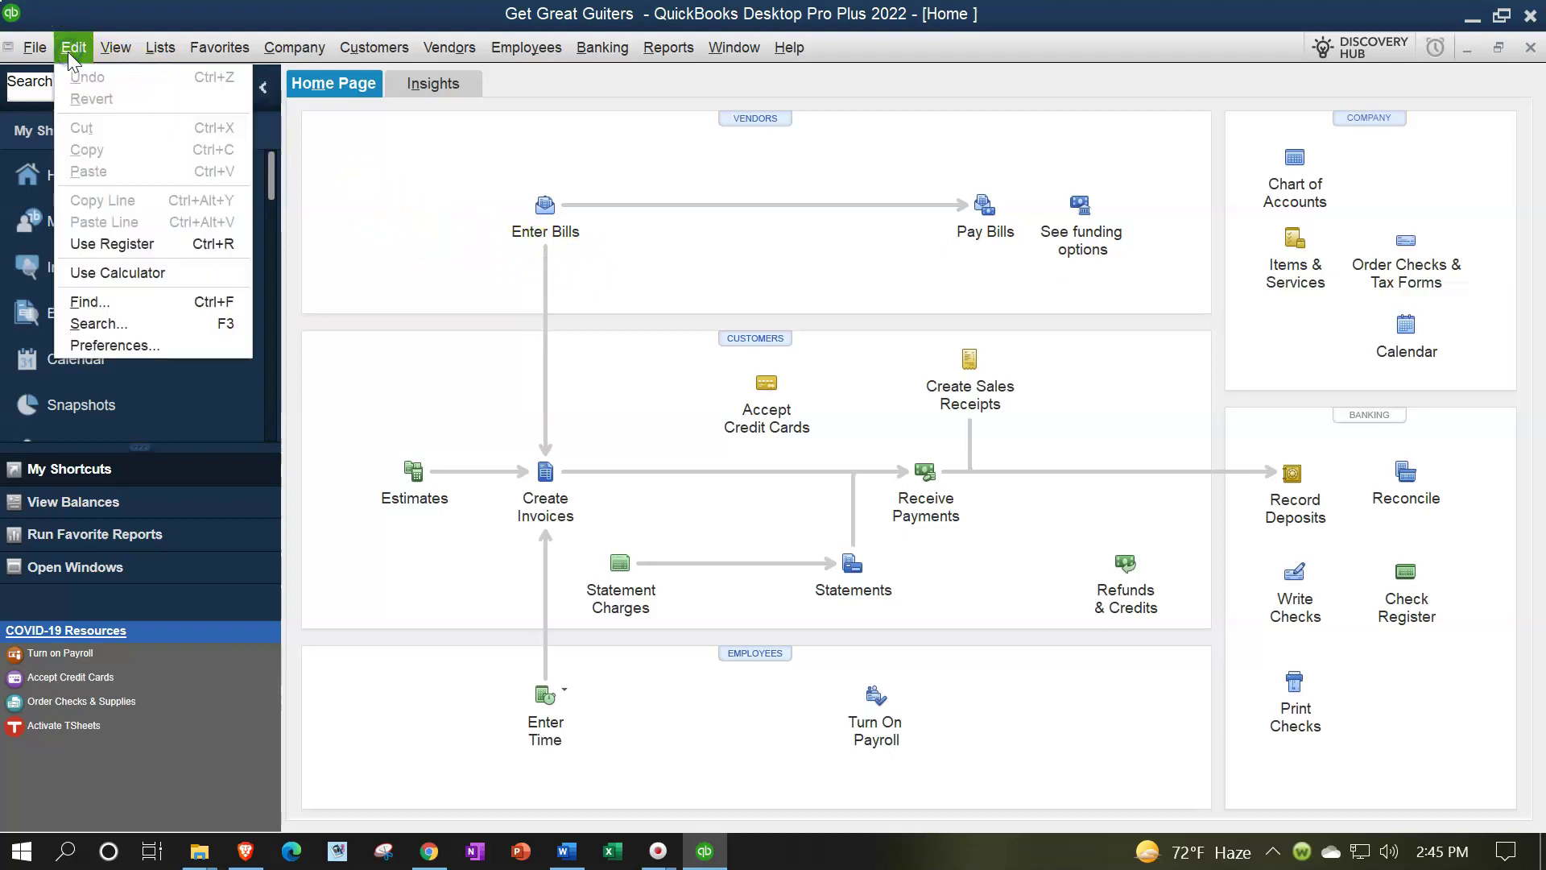
{"action": "left_click", "coordinate": [113, 344]}
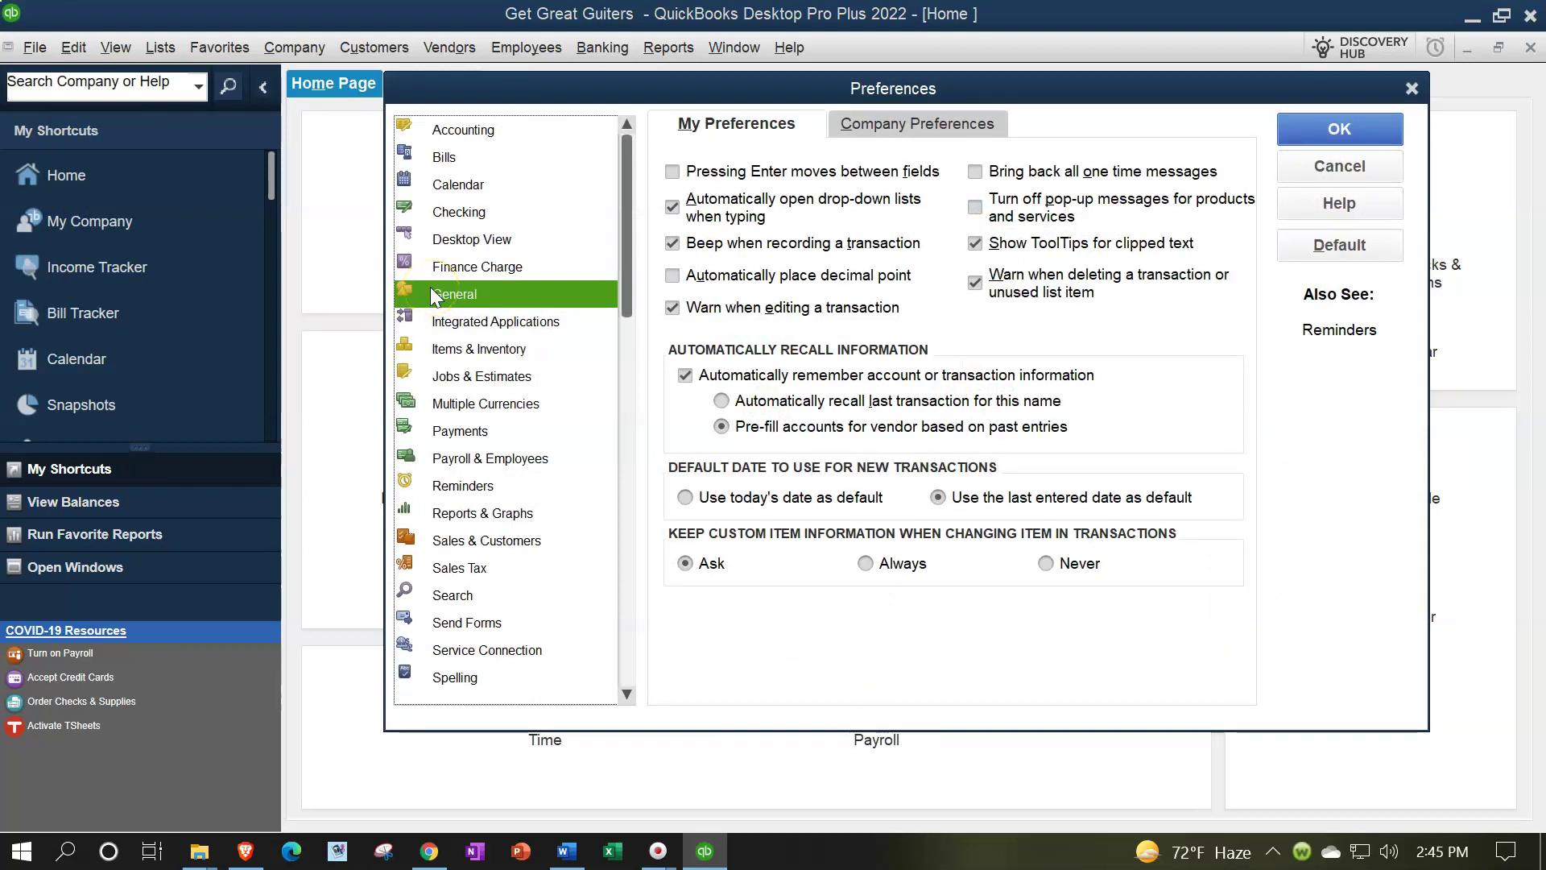
{"action": "left_click", "coordinate": [452, 236]}
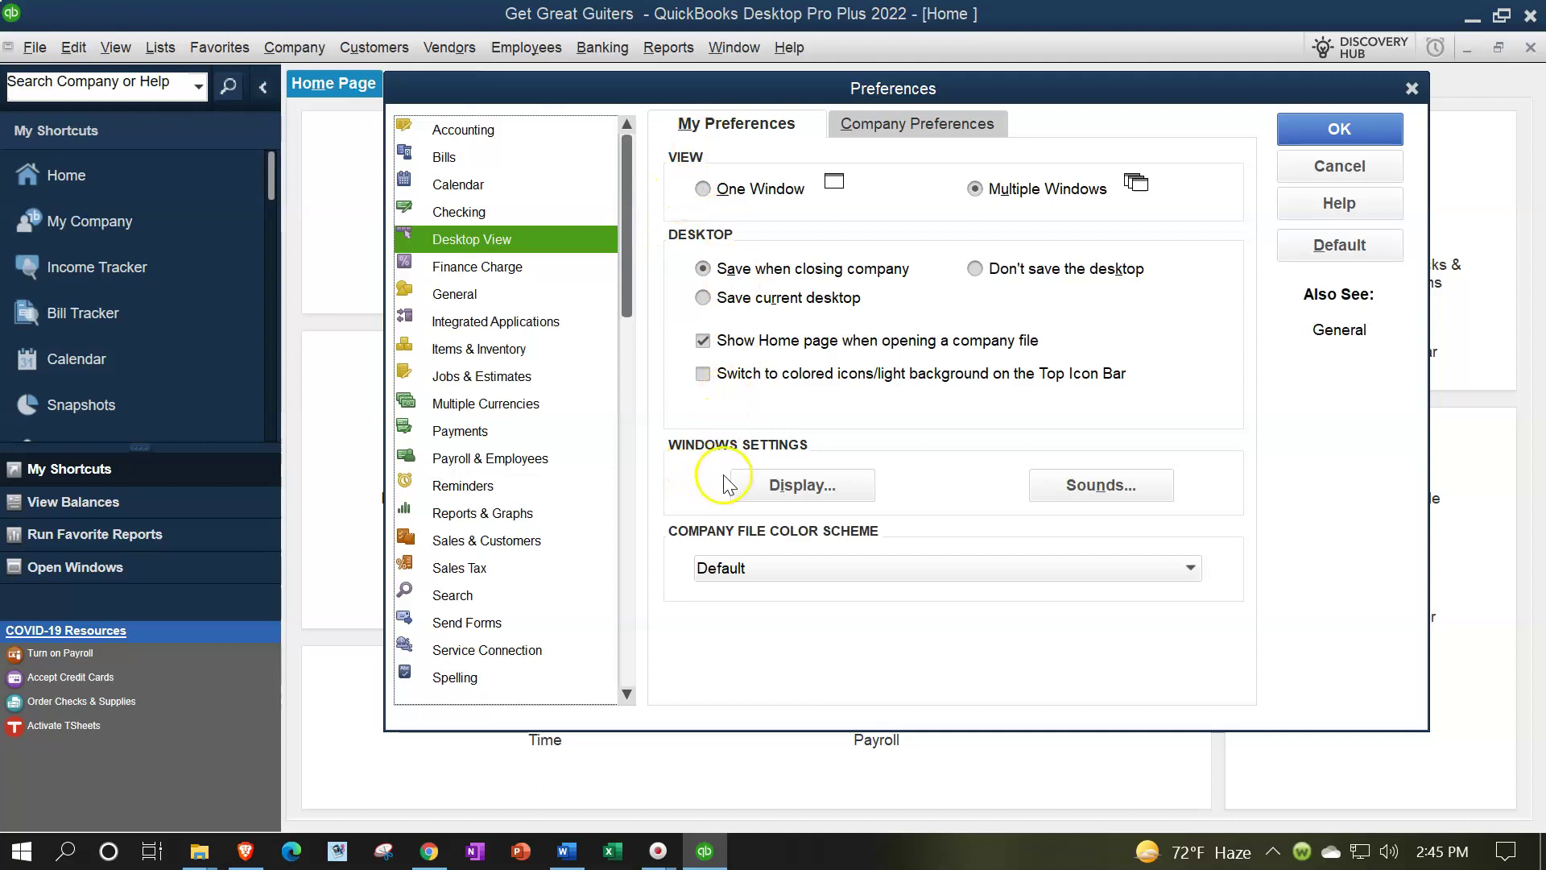
{"action": "left_click", "coordinate": [763, 487]}
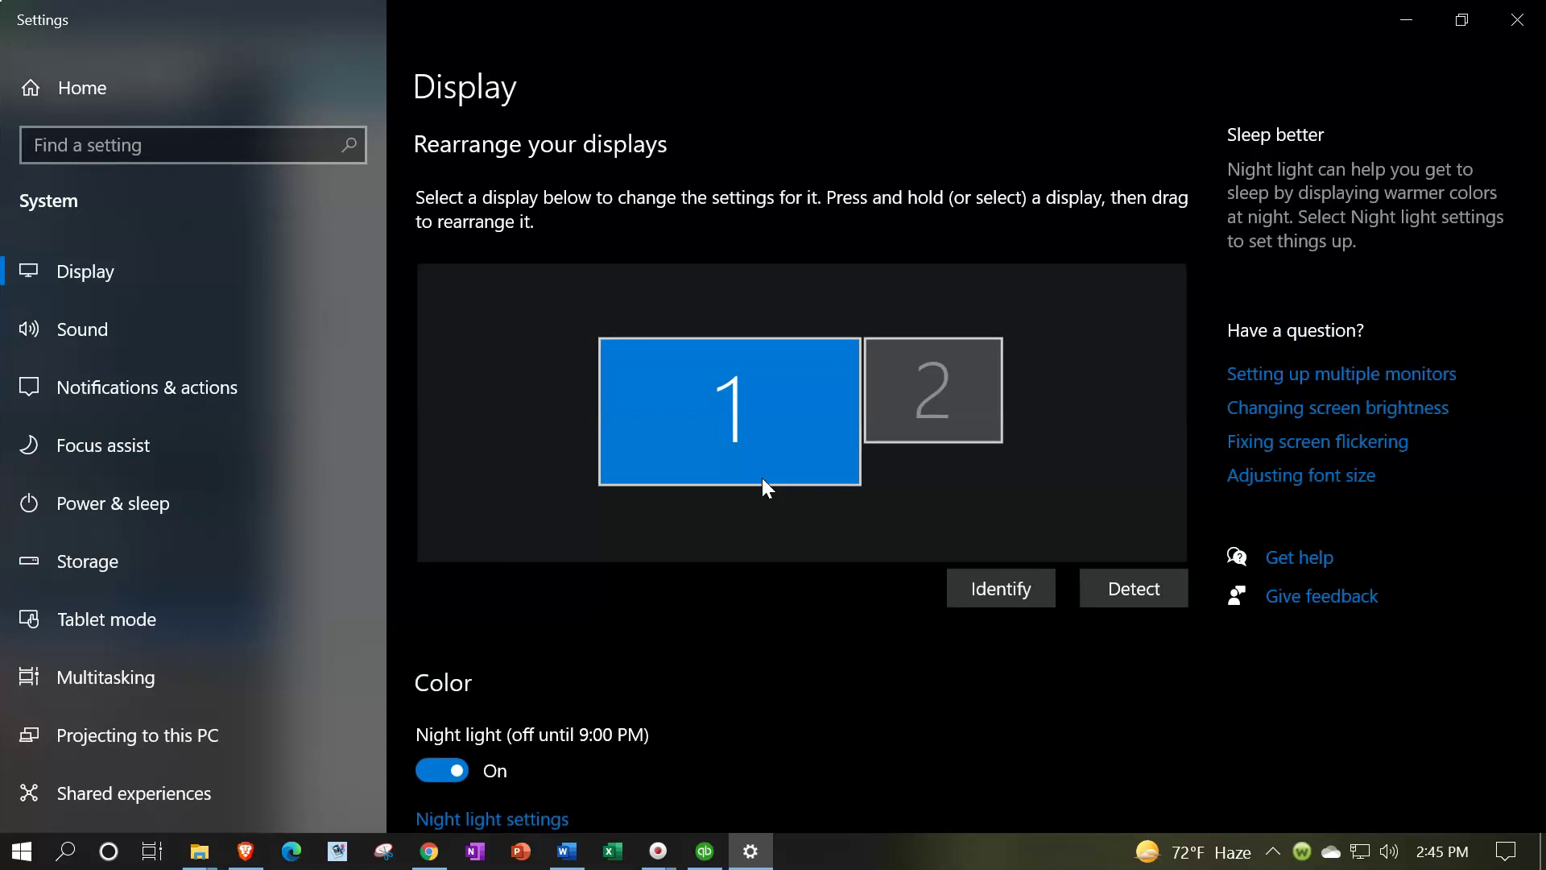
Close Windows Settings and reopen the Display page through a Start search for 'dis'
{"action": "scroll", "coordinate": [762, 477], "scroll_direction": "down", "scroll_amount": 5}
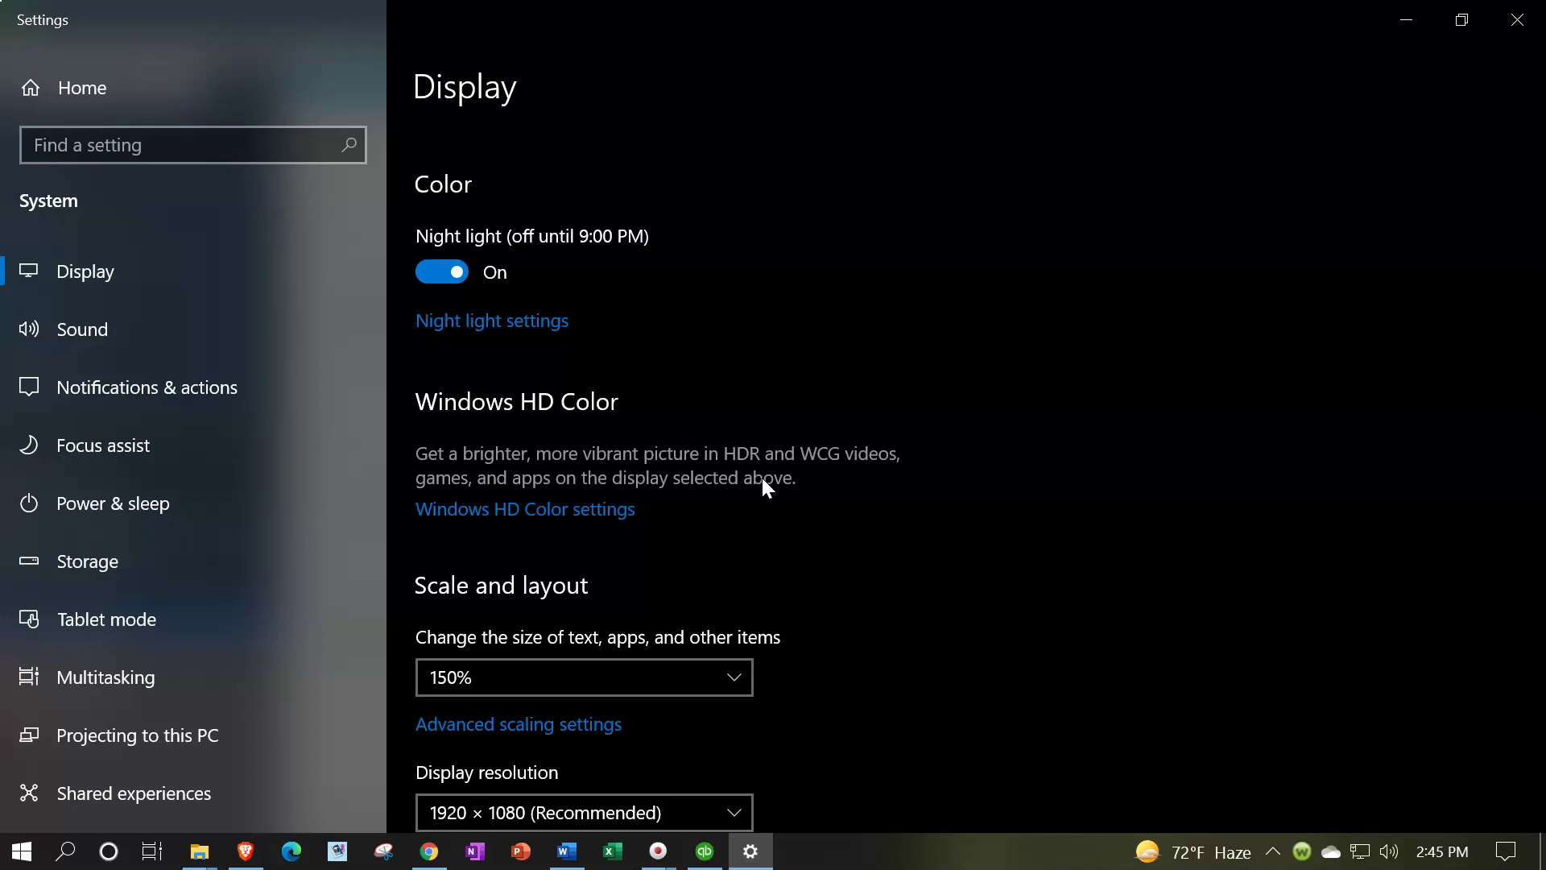
{"action": "left_click", "coordinate": [881, 375]}
{"action": "left_click", "coordinate": [1517, 20]}
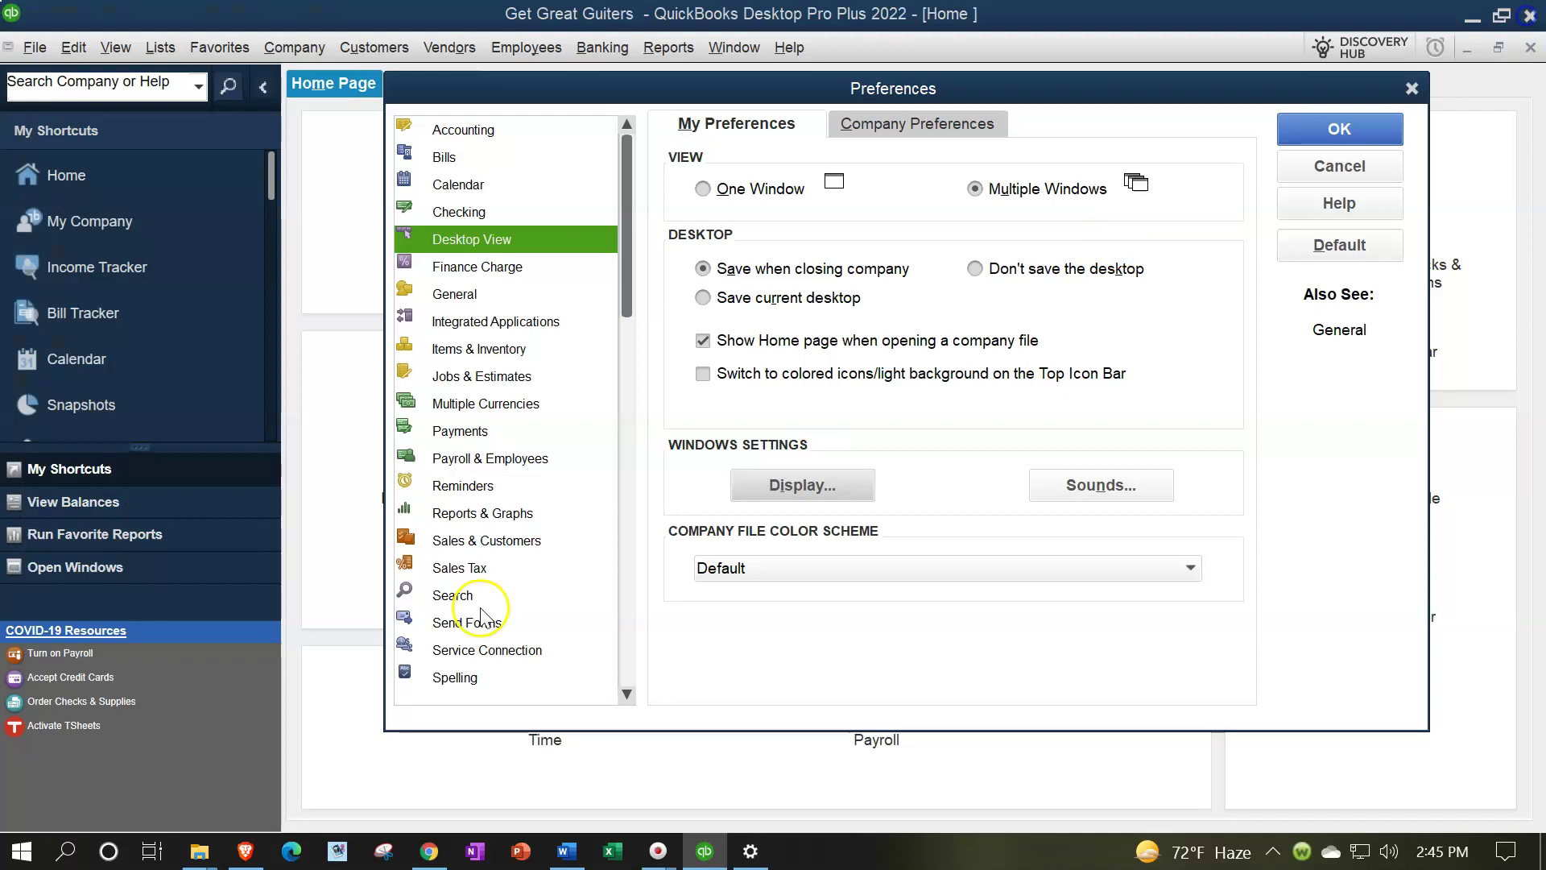
{"action": "left_click", "coordinate": [71, 856]}
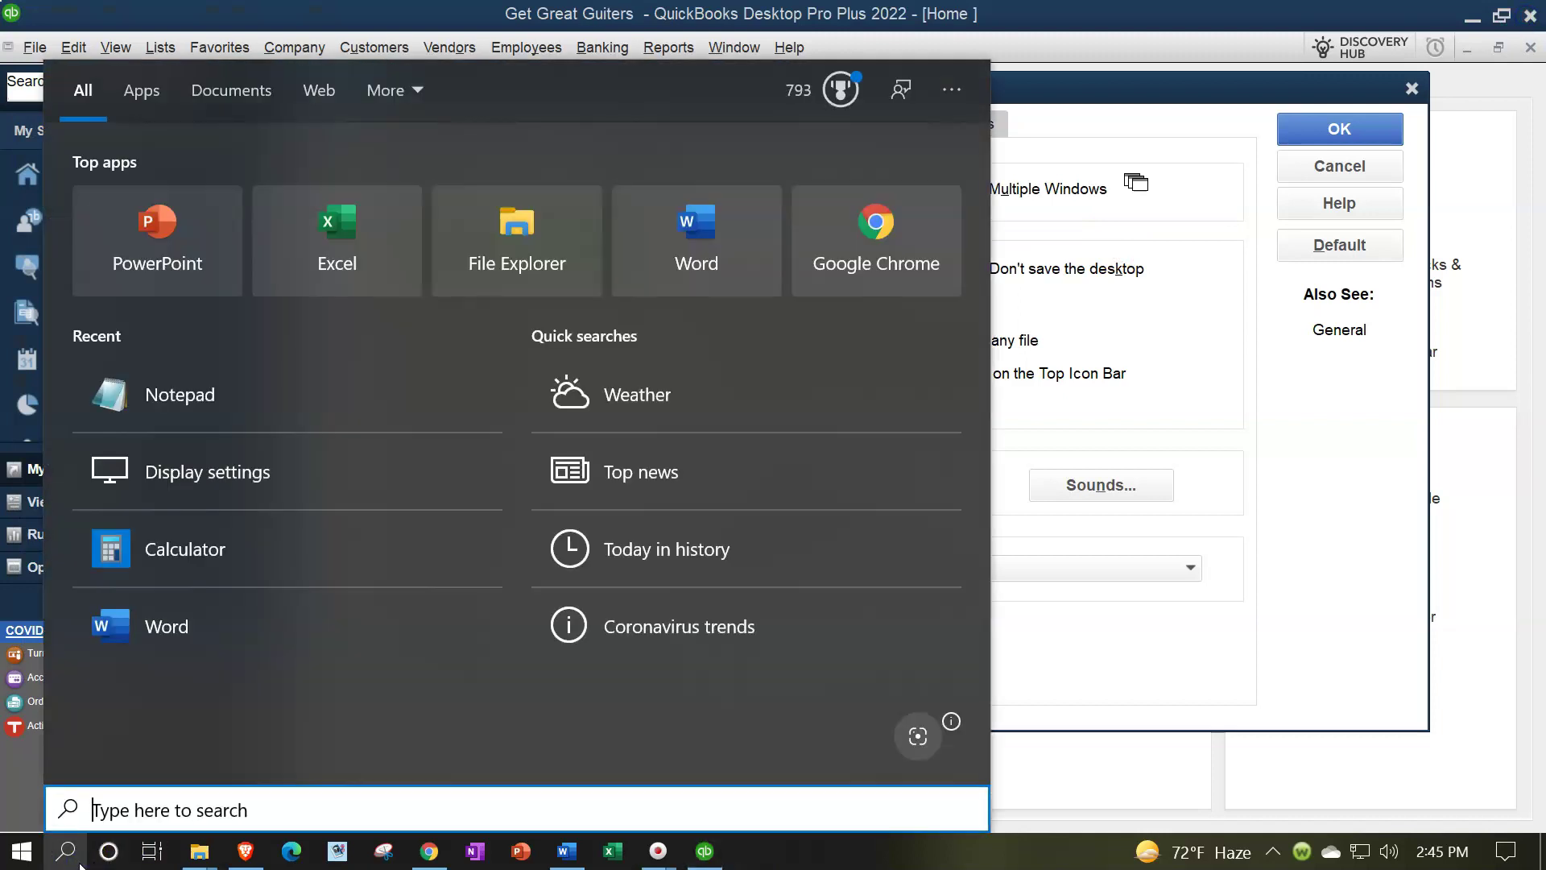
{"action": "type", "text": "dis"}
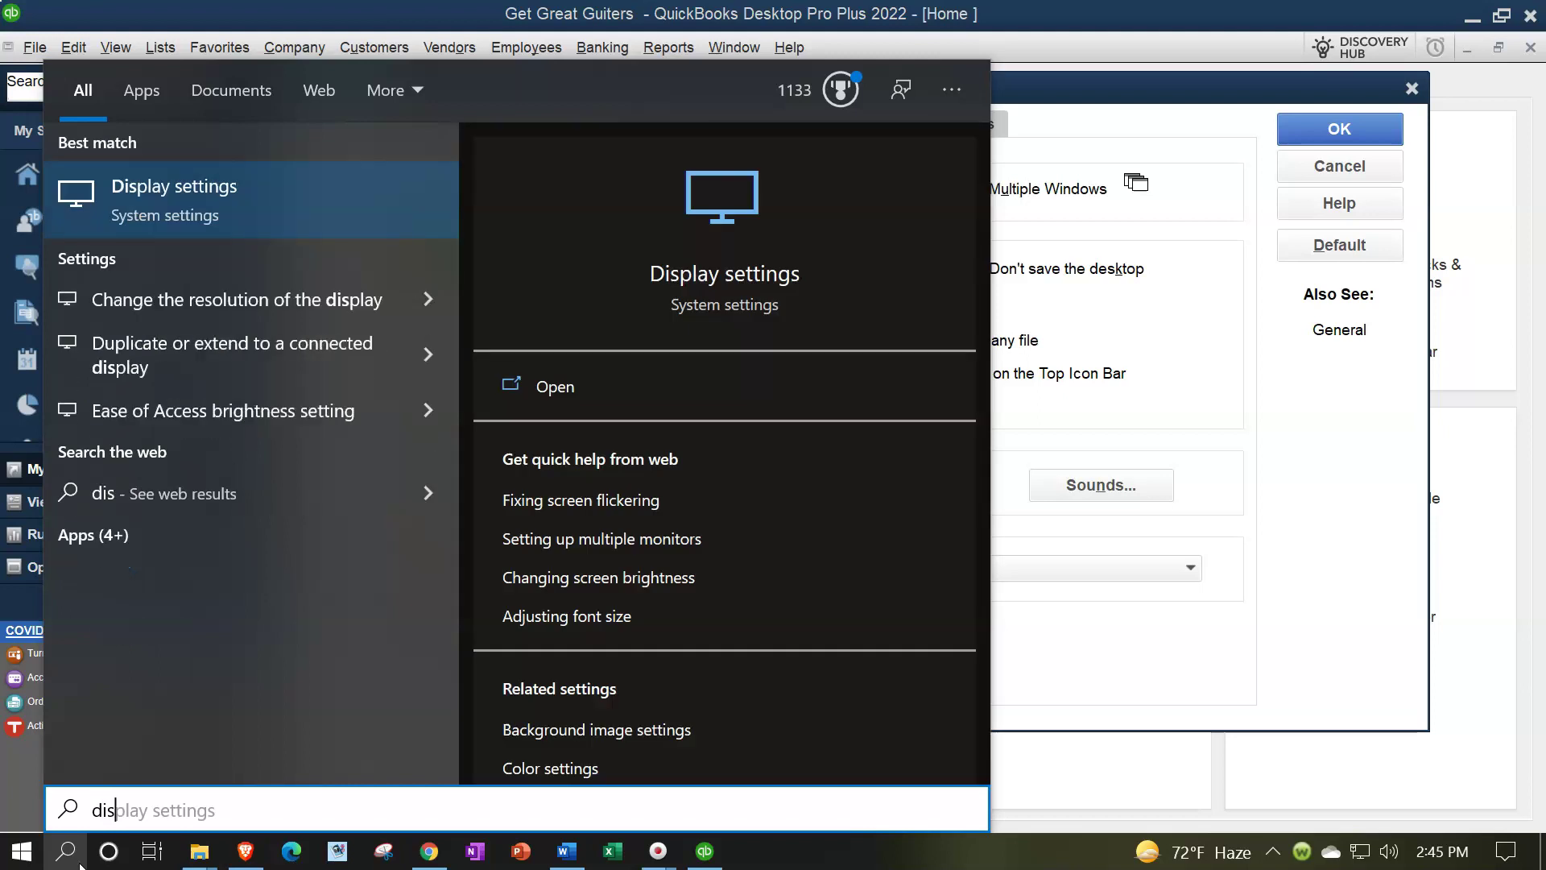
{"action": "left_click", "coordinate": [194, 215]}
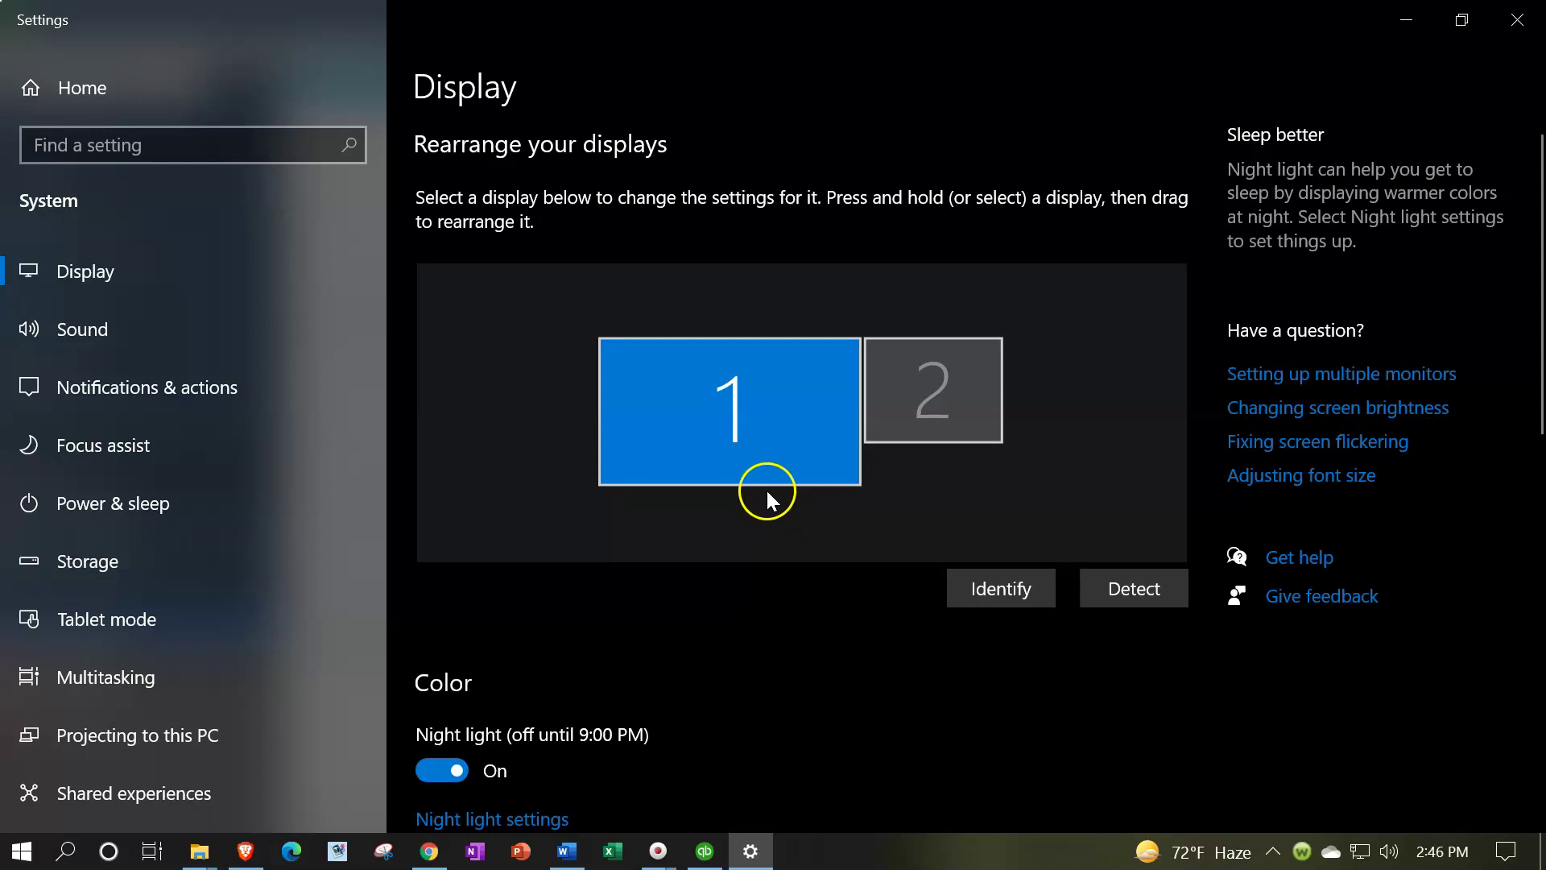
Set Windows display scaling to 100% (Recommended) and return to QuickBooks
{"action": "scroll", "coordinate": [765, 485], "scroll_direction": "down", "scroll_amount": 6}
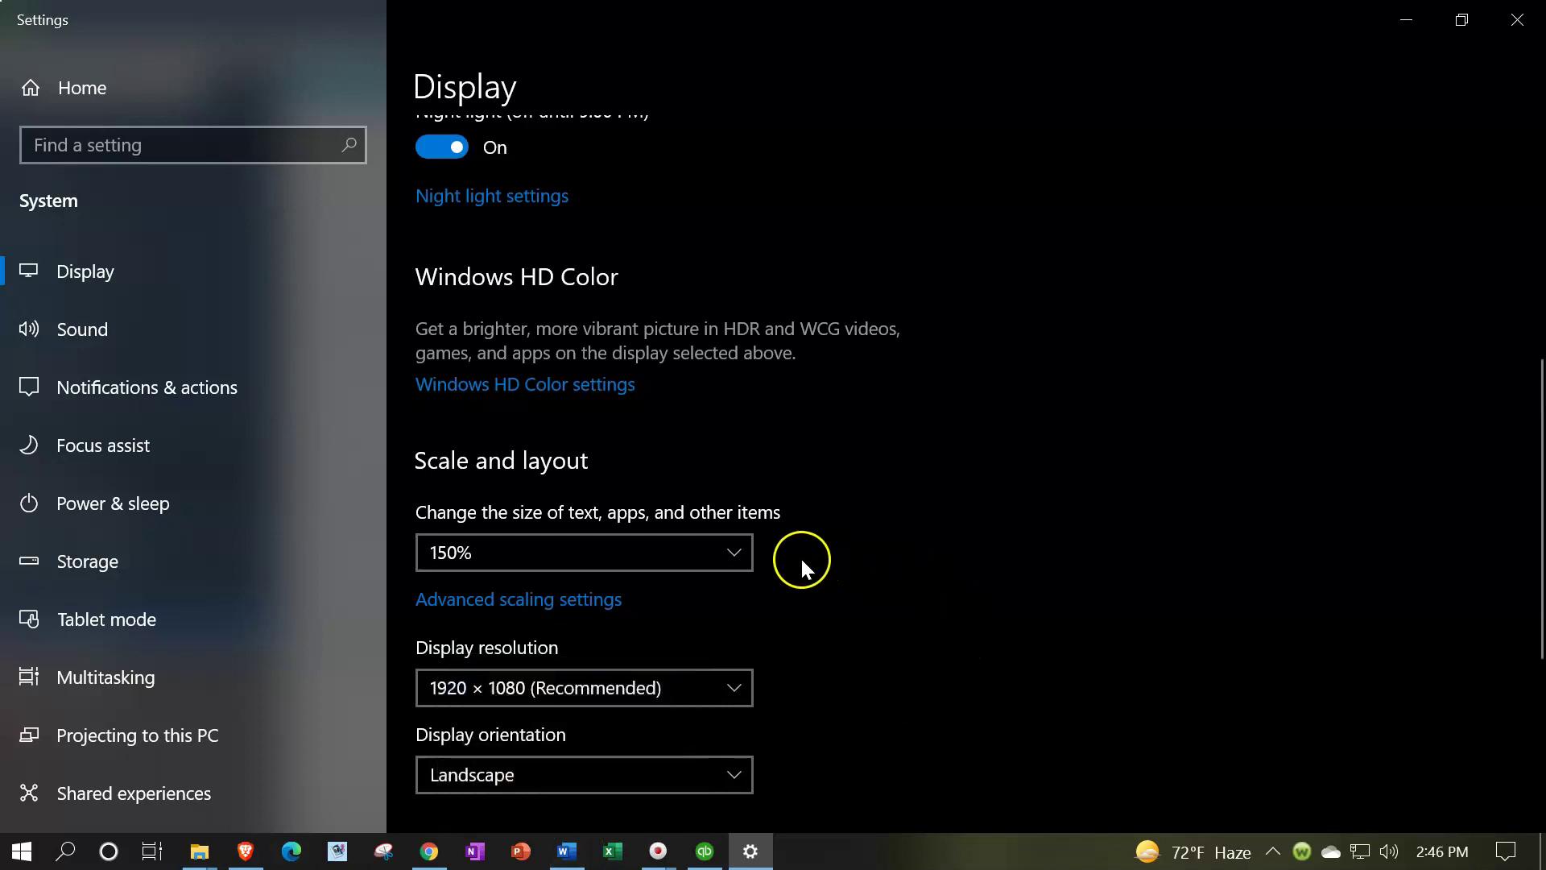
{"action": "left_click", "coordinate": [738, 550]}
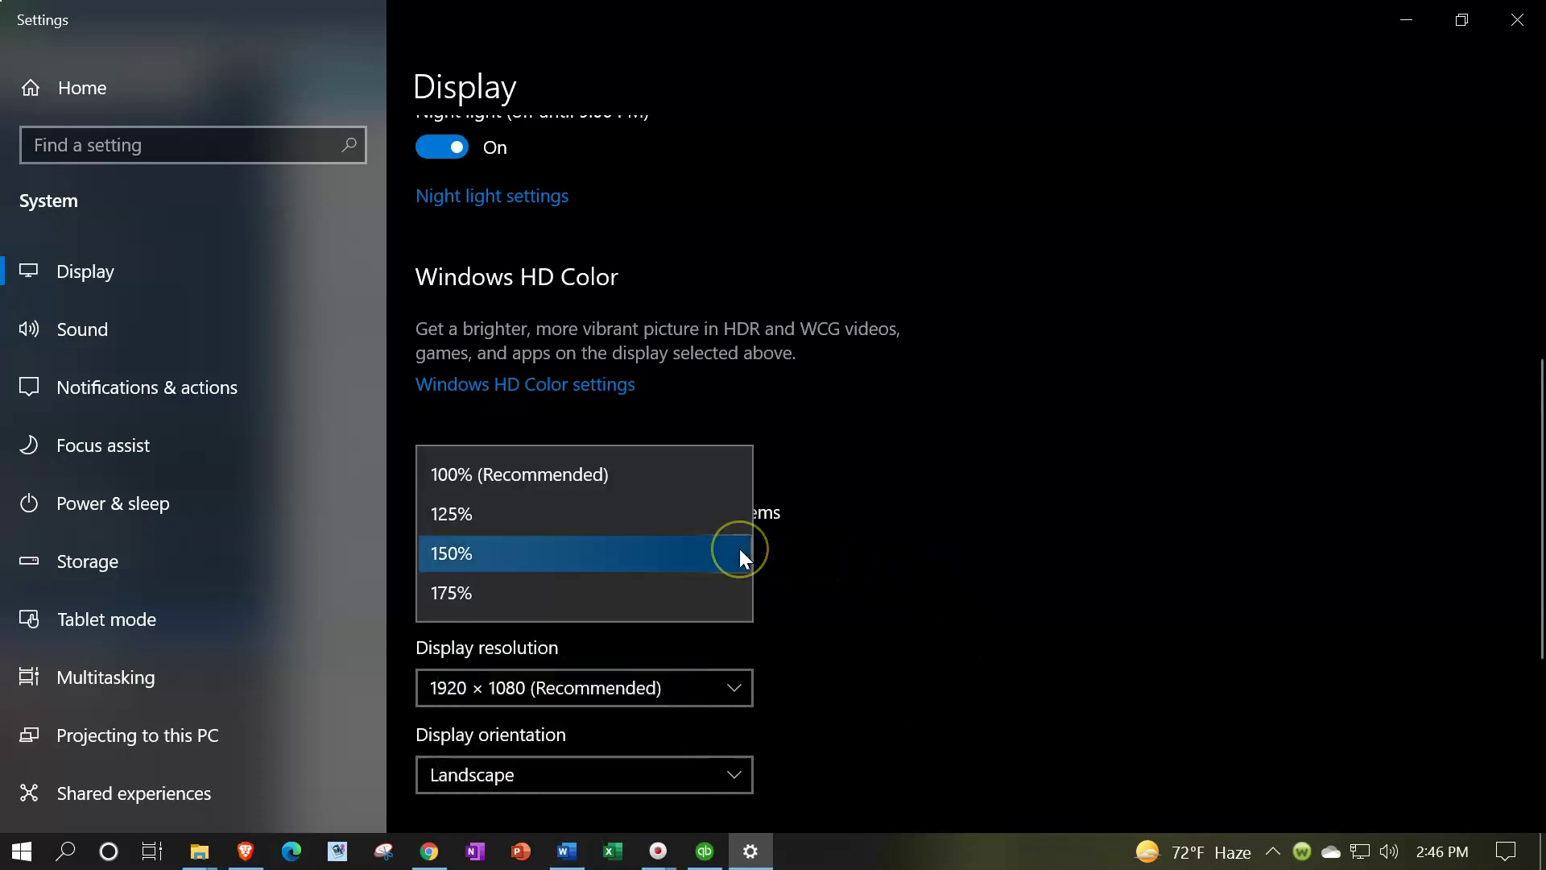
{"action": "left_click", "coordinate": [578, 487]}
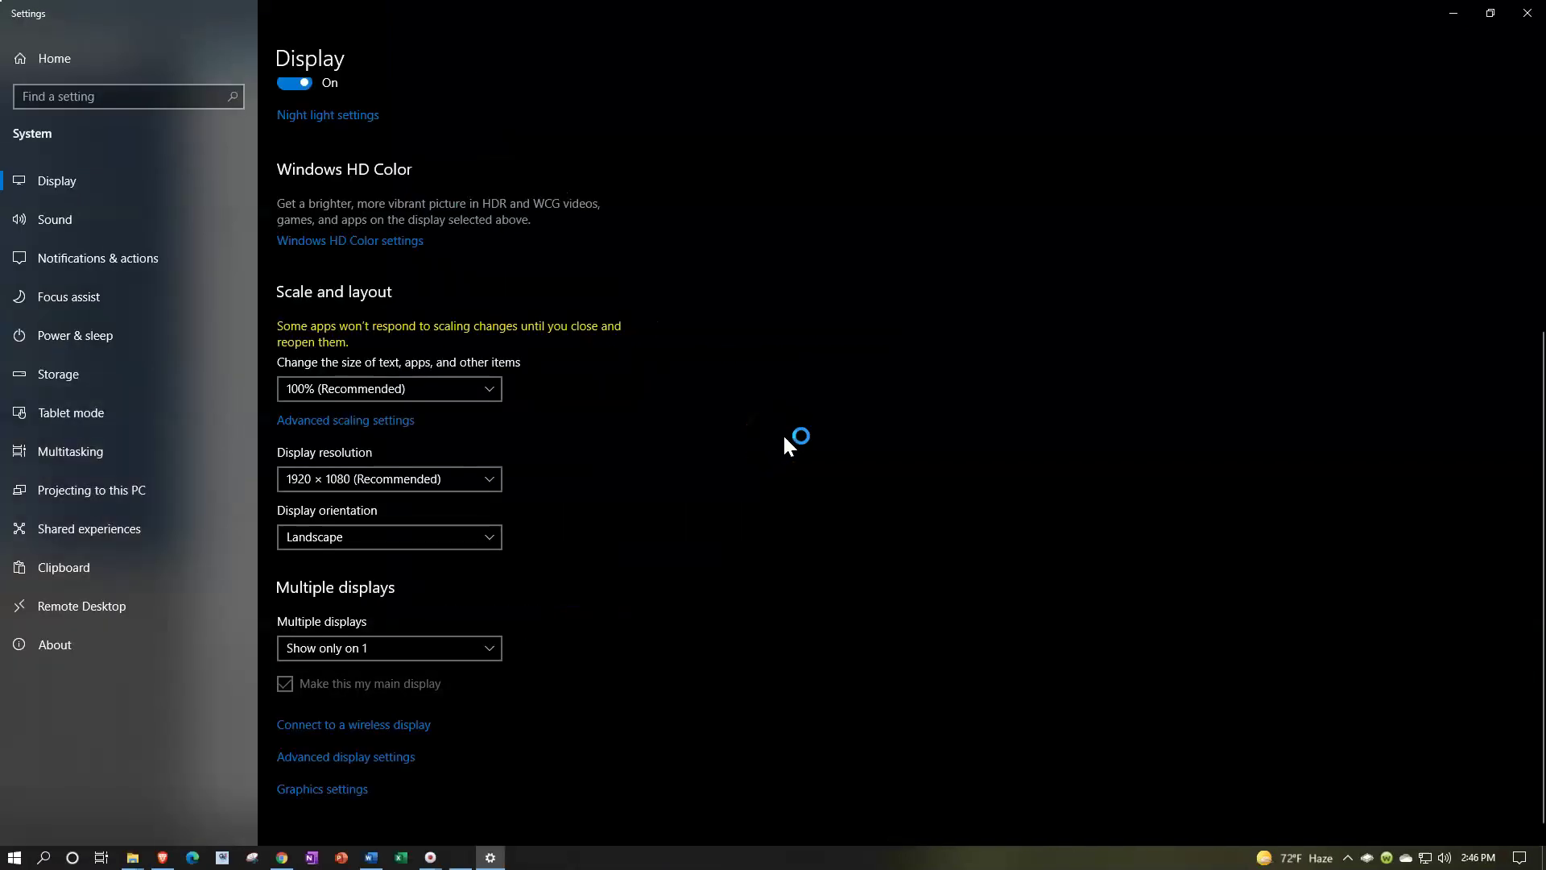
{"action": "left_click", "coordinate": [793, 443]}
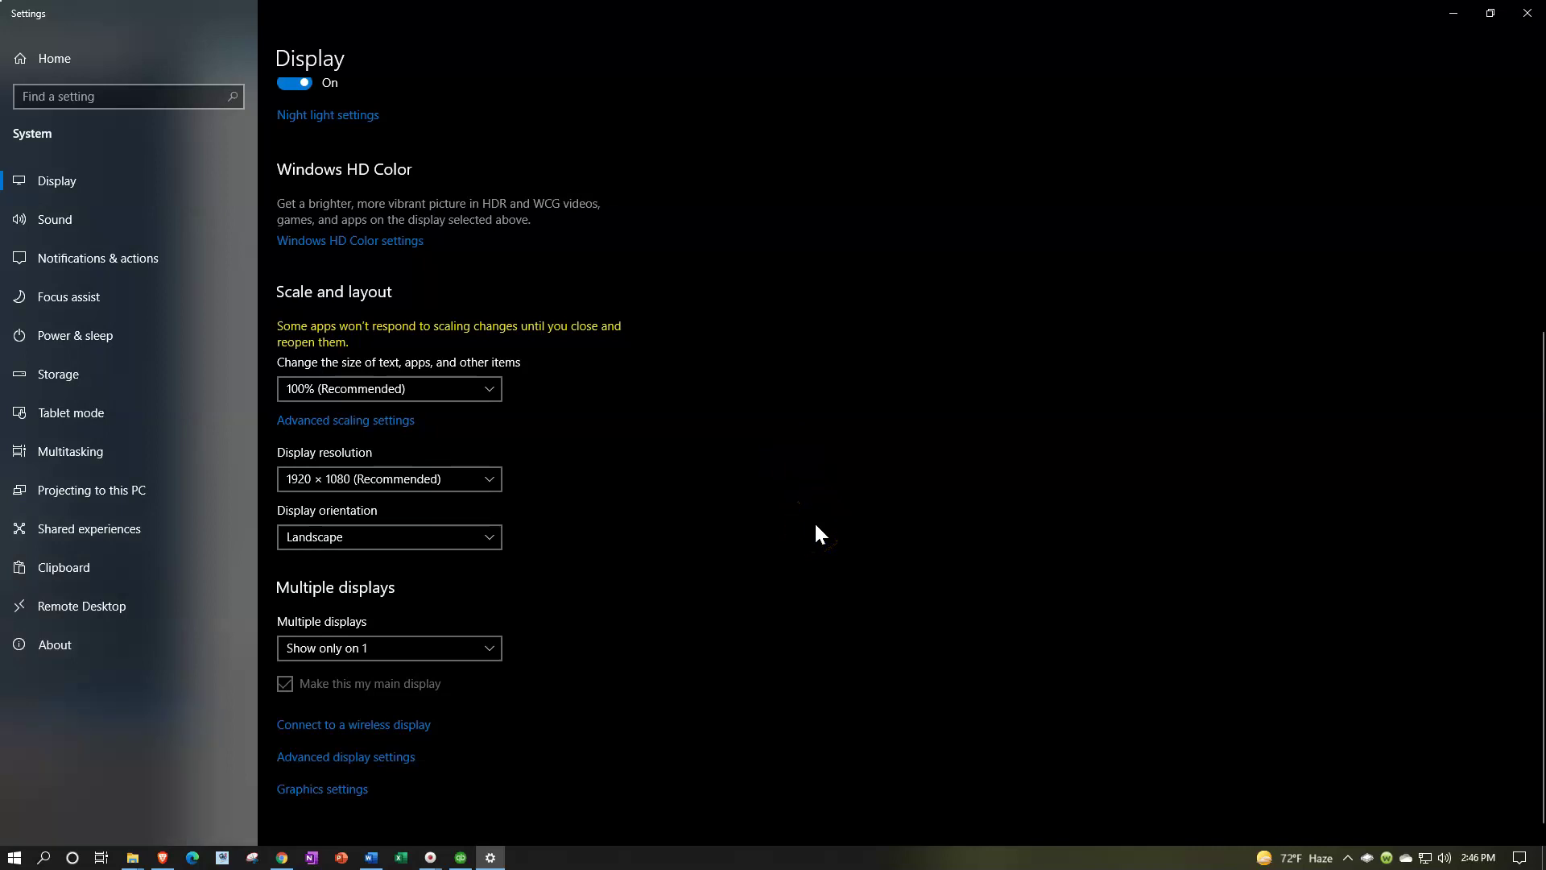
{"action": "left_click", "coordinate": [467, 858]}
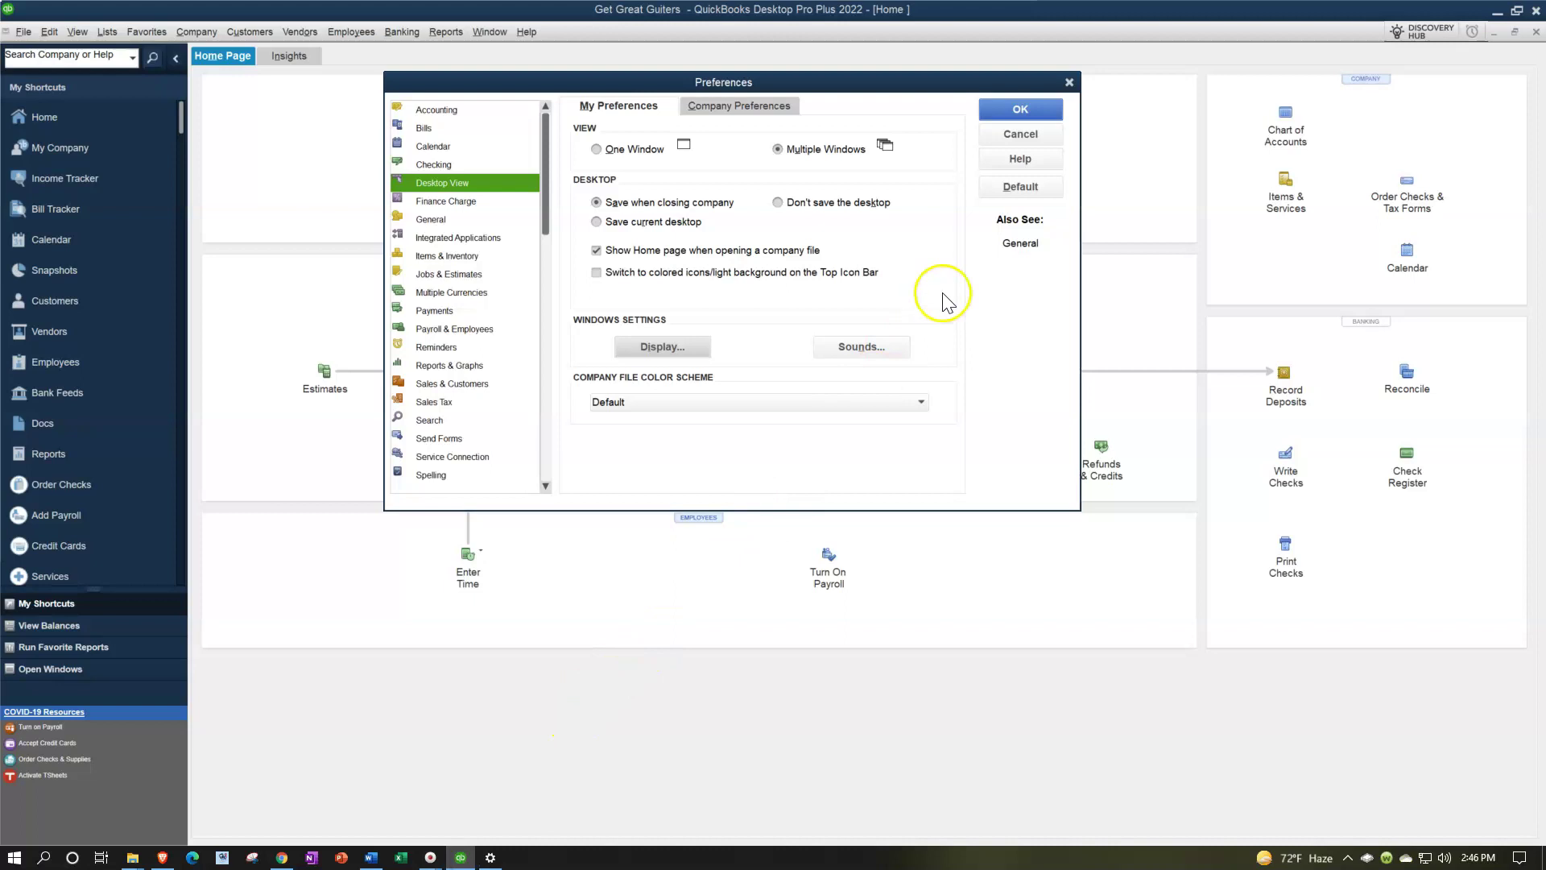
Close the Preferences dialog to reveal the Get Great Guiters Home page
{"action": "left_click", "coordinate": [1070, 83]}
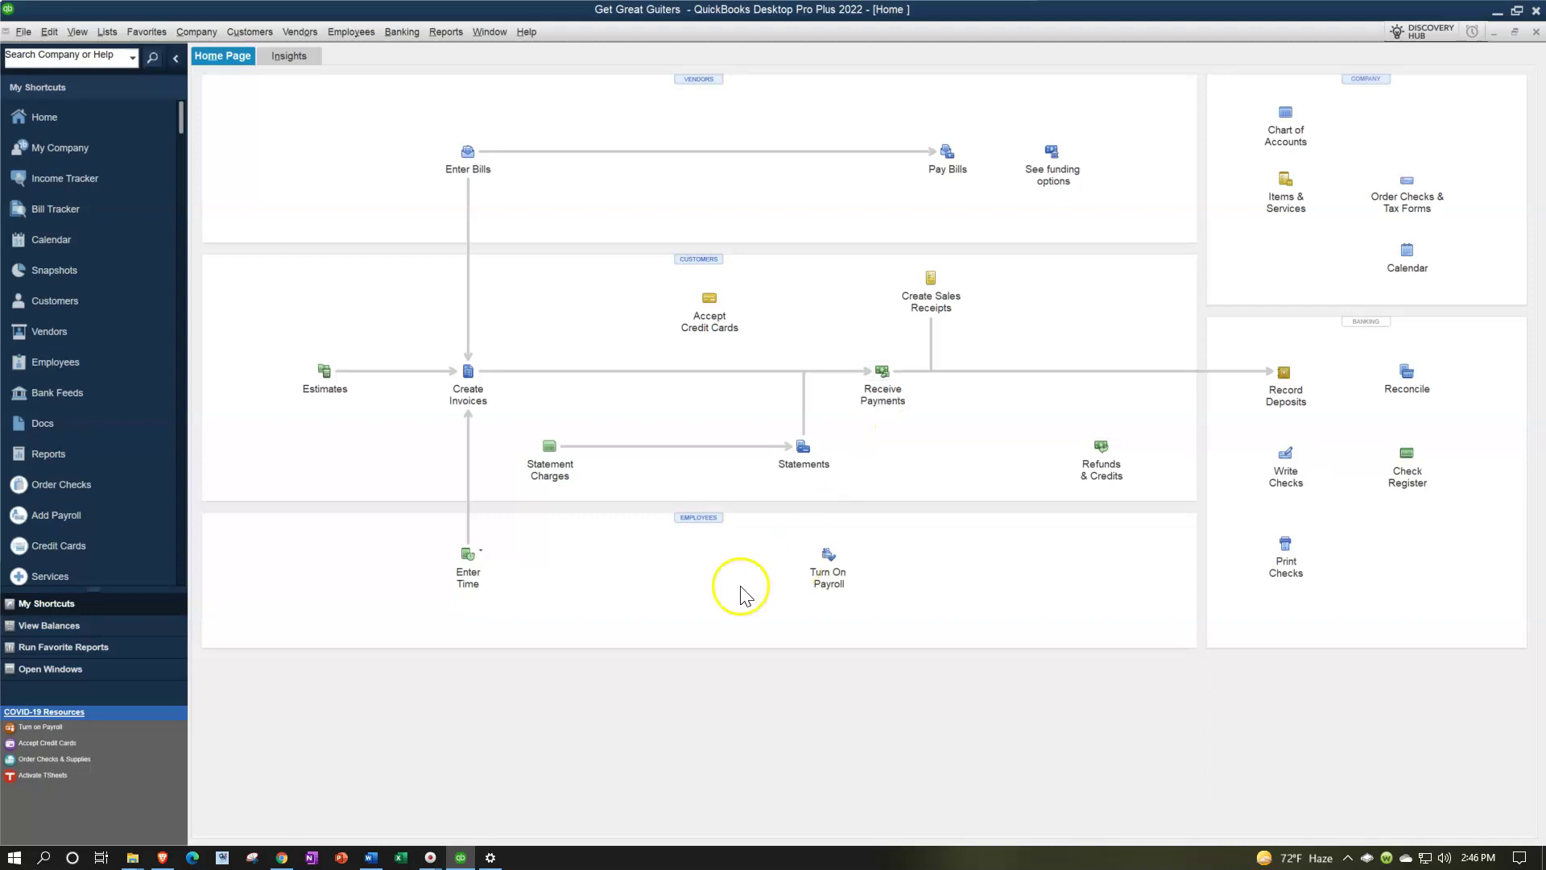
Change Windows display scaling to 150% in Settings and switch back to QuickBooks
{"action": "left_click", "coordinate": [490, 857]}
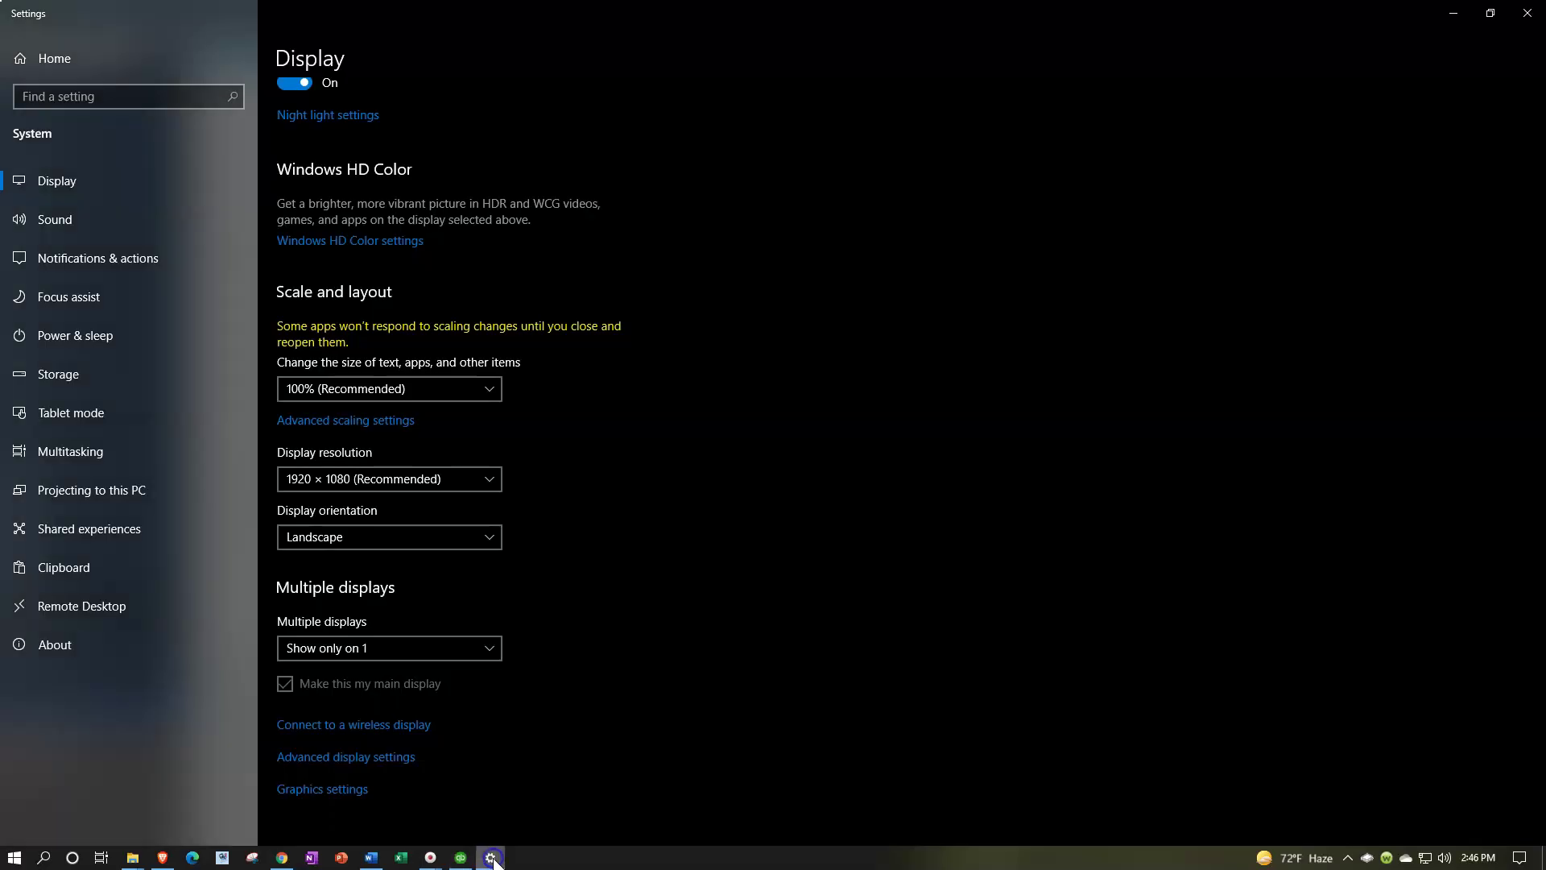
{"action": "left_click", "coordinate": [493, 390]}
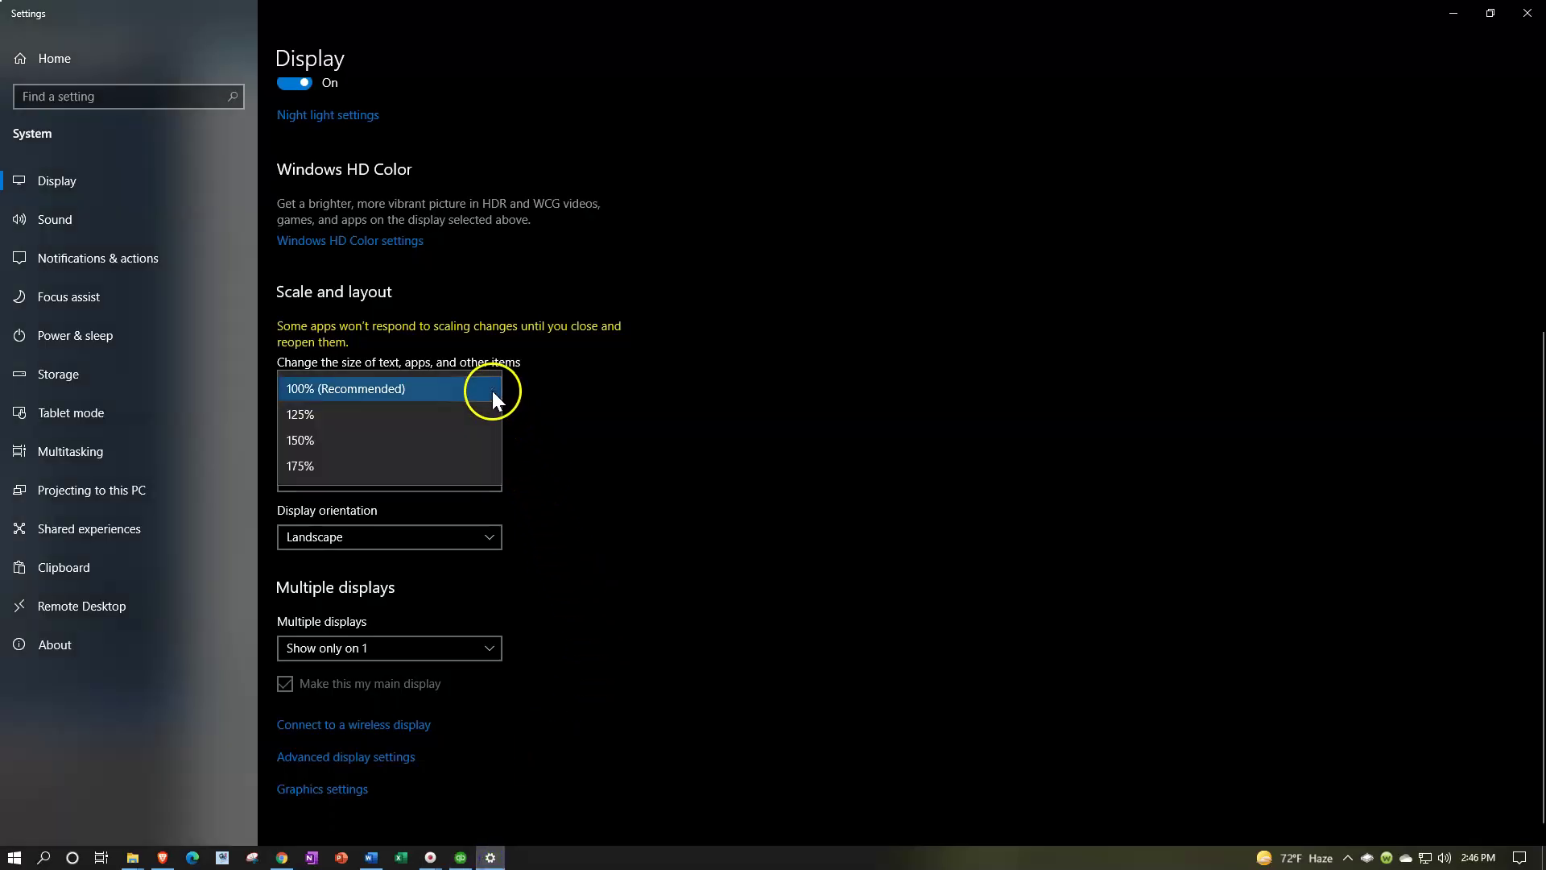
{"action": "left_click", "coordinate": [346, 437]}
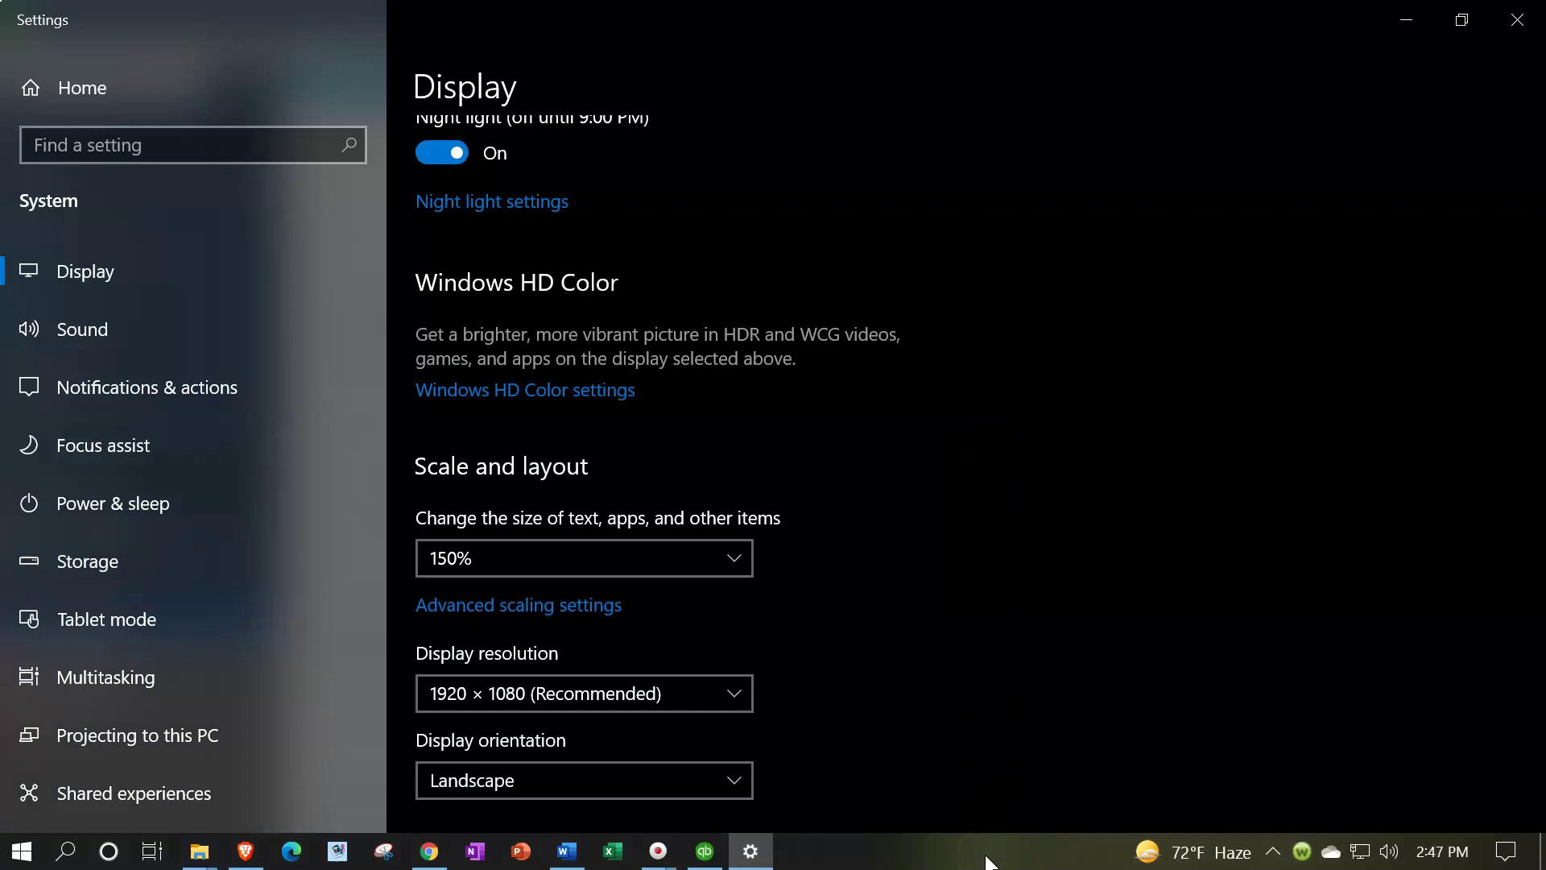
{"action": "left_click", "coordinate": [977, 799]}
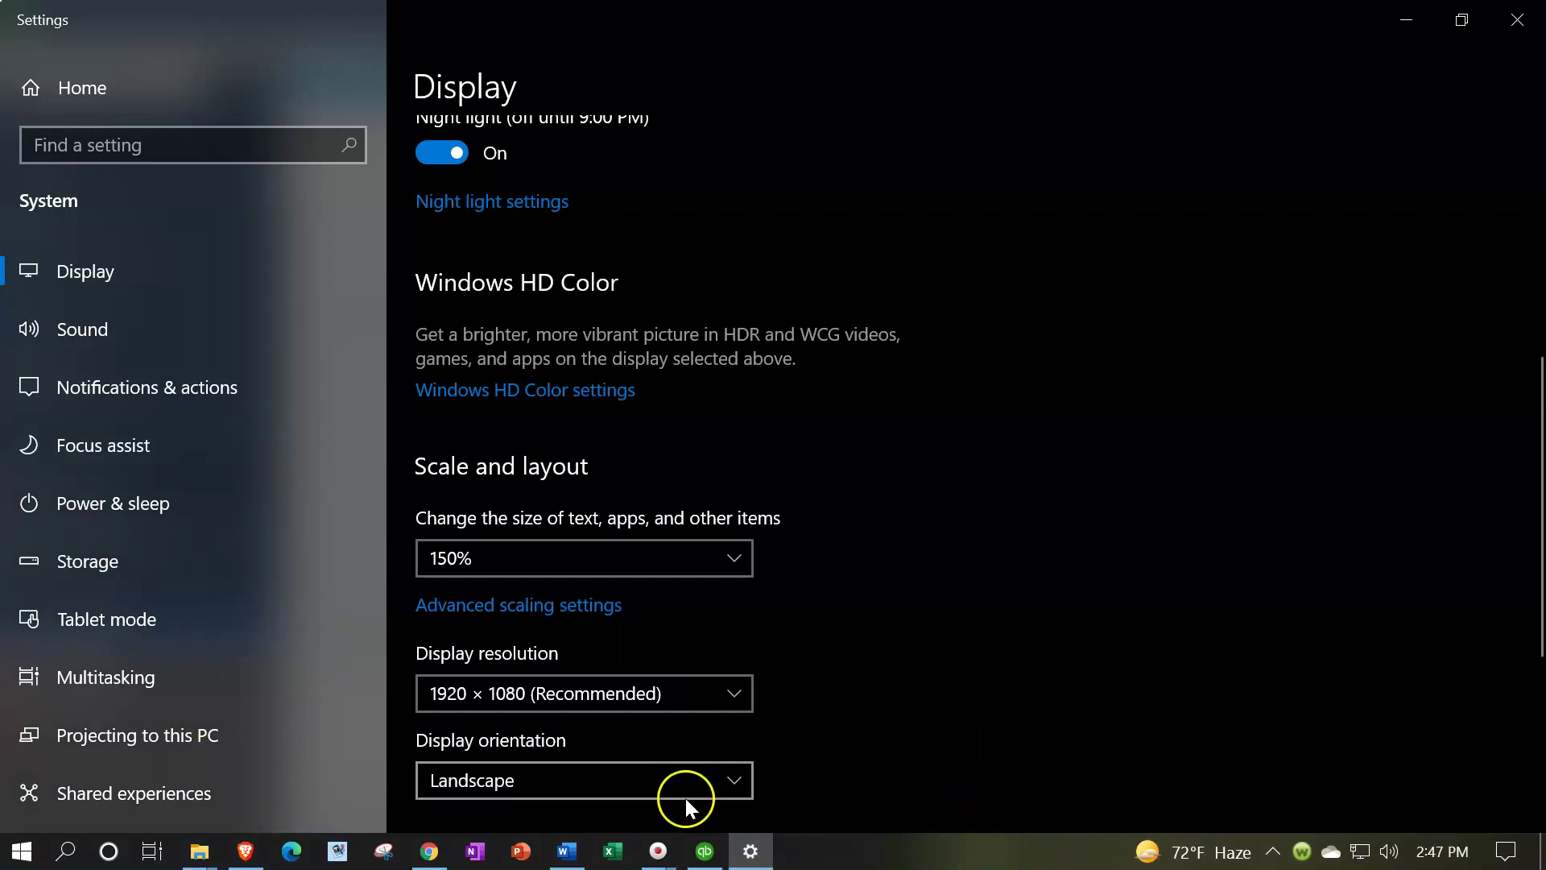
{"action": "left_click", "coordinate": [702, 847]}
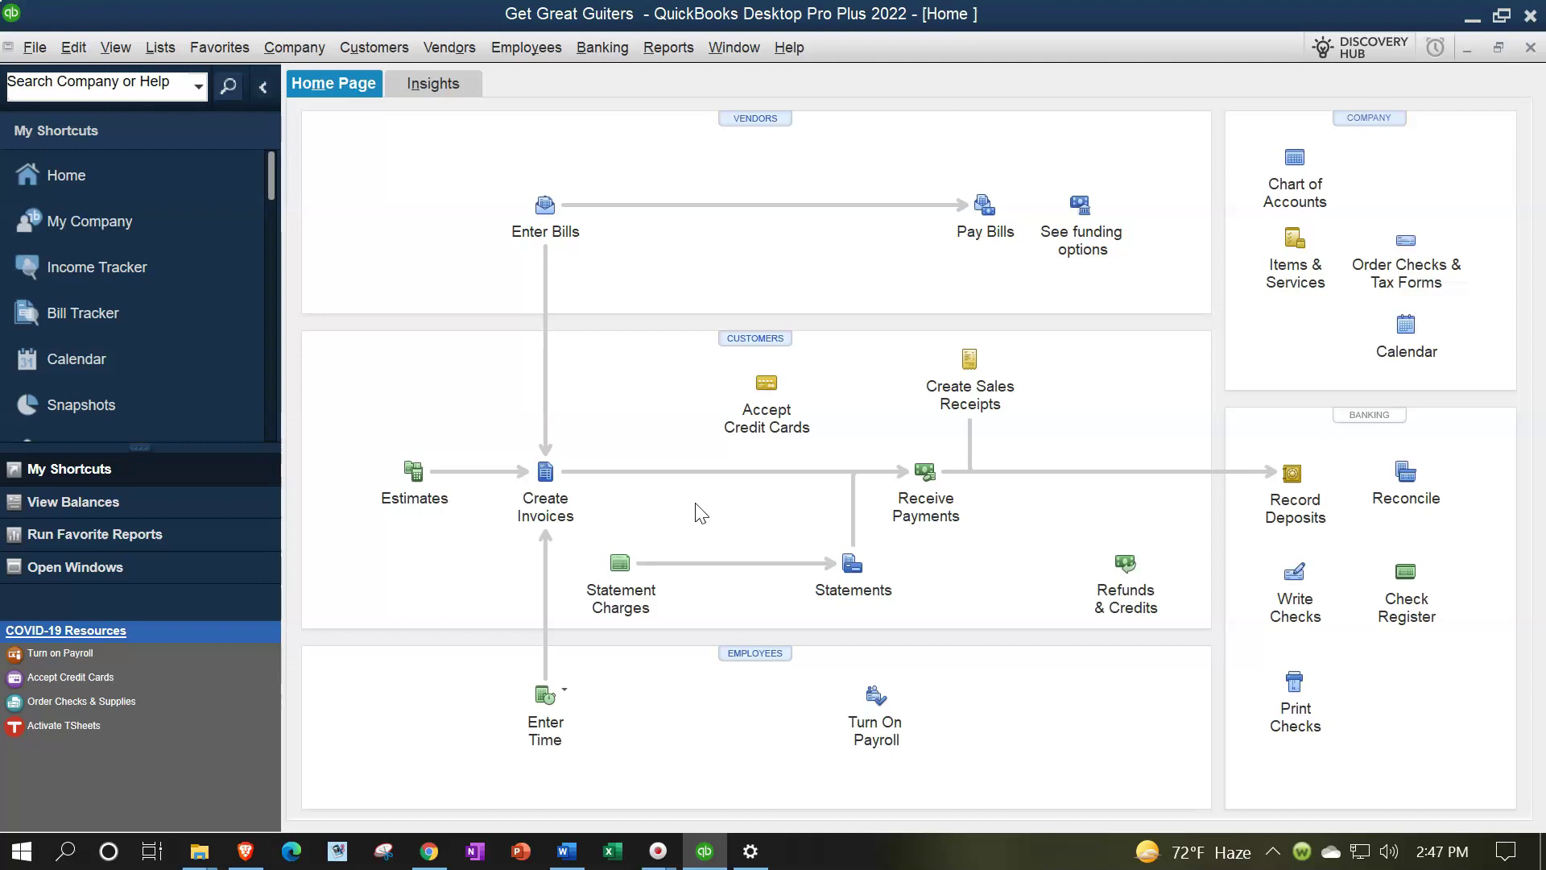
Open QuickBooks Preferences from the Edit menu
{"action": "left_click", "coordinate": [772, 856]}
{"action": "left_click", "coordinate": [65, 50]}
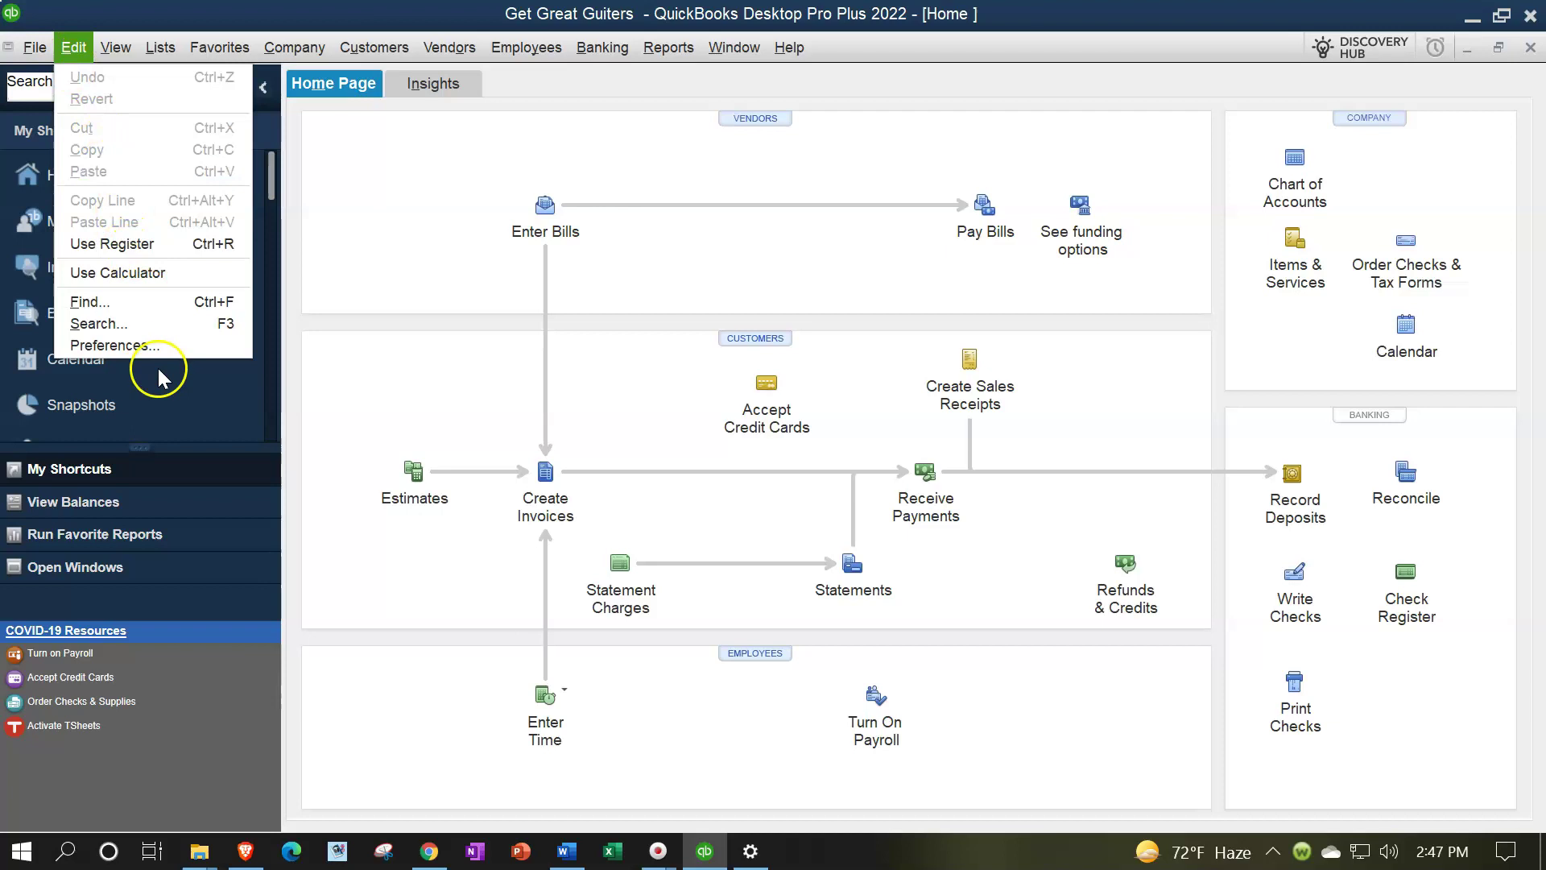
{"action": "left_click", "coordinate": [153, 342]}
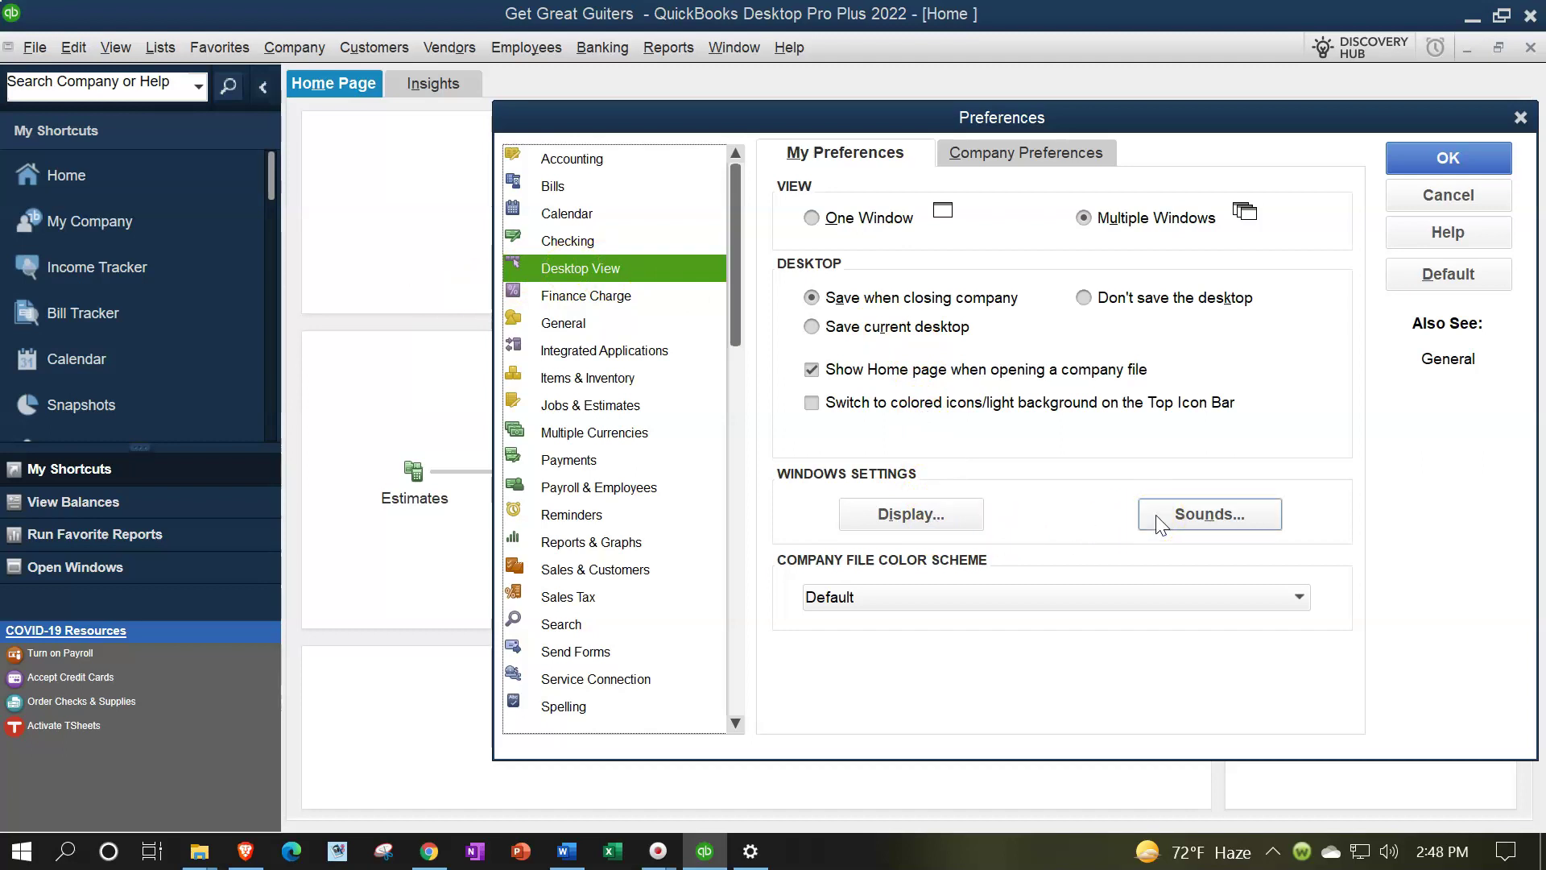
Confirm the Windows Display scale reads 150%, then return to the Desktop View preferences
{"action": "left_click", "coordinate": [972, 519]}
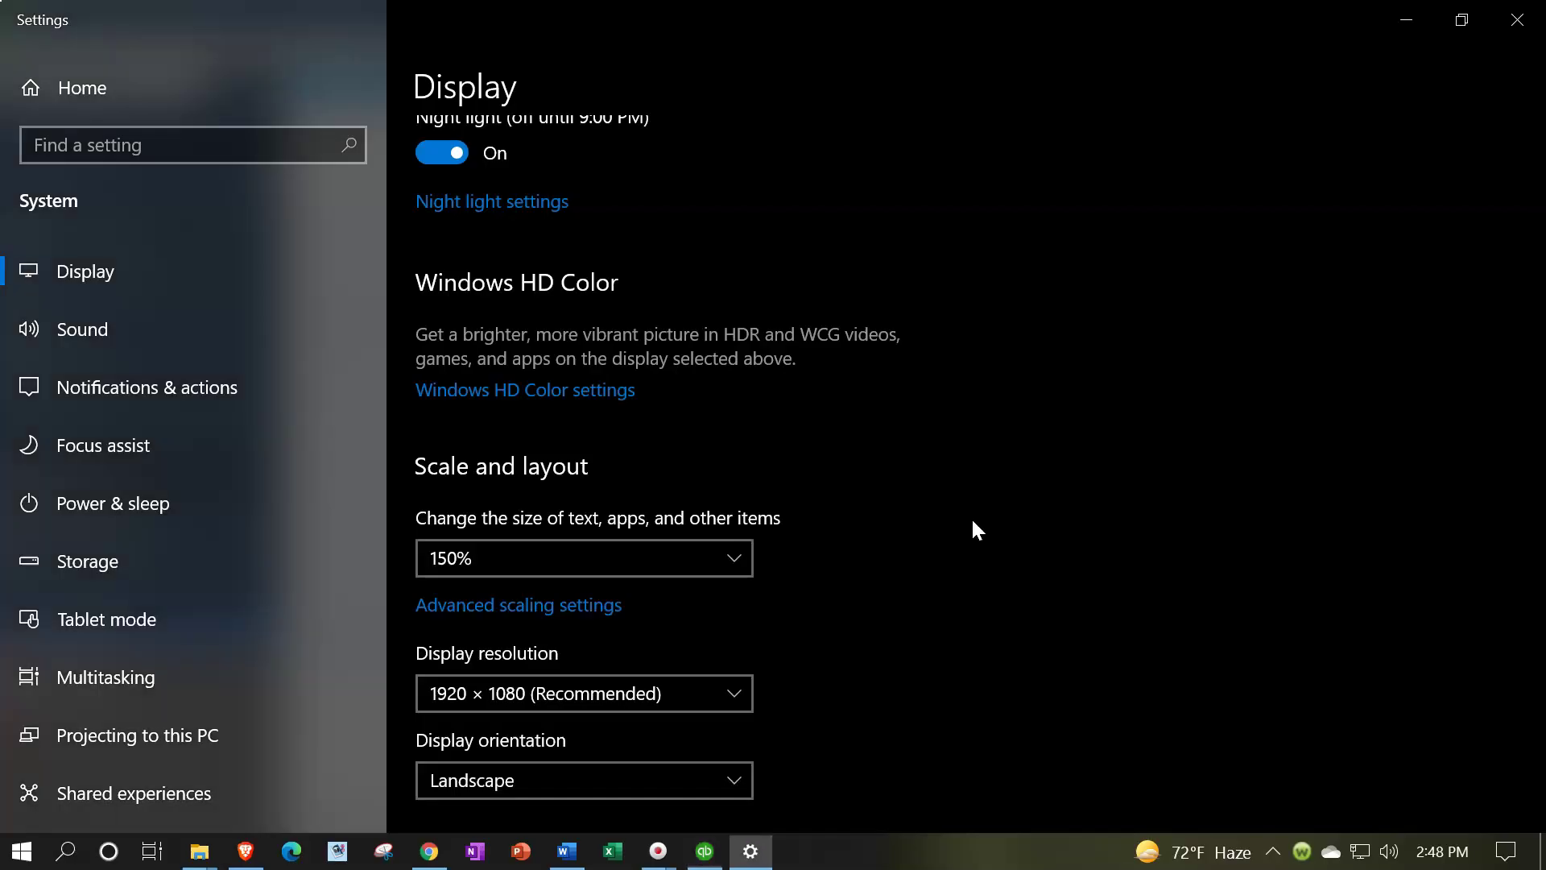
{"action": "scroll", "coordinate": [969, 516], "scroll_direction": "down", "scroll_amount": 3}
{"action": "scroll", "coordinate": [972, 519], "scroll_direction": "down", "scroll_amount": 2}
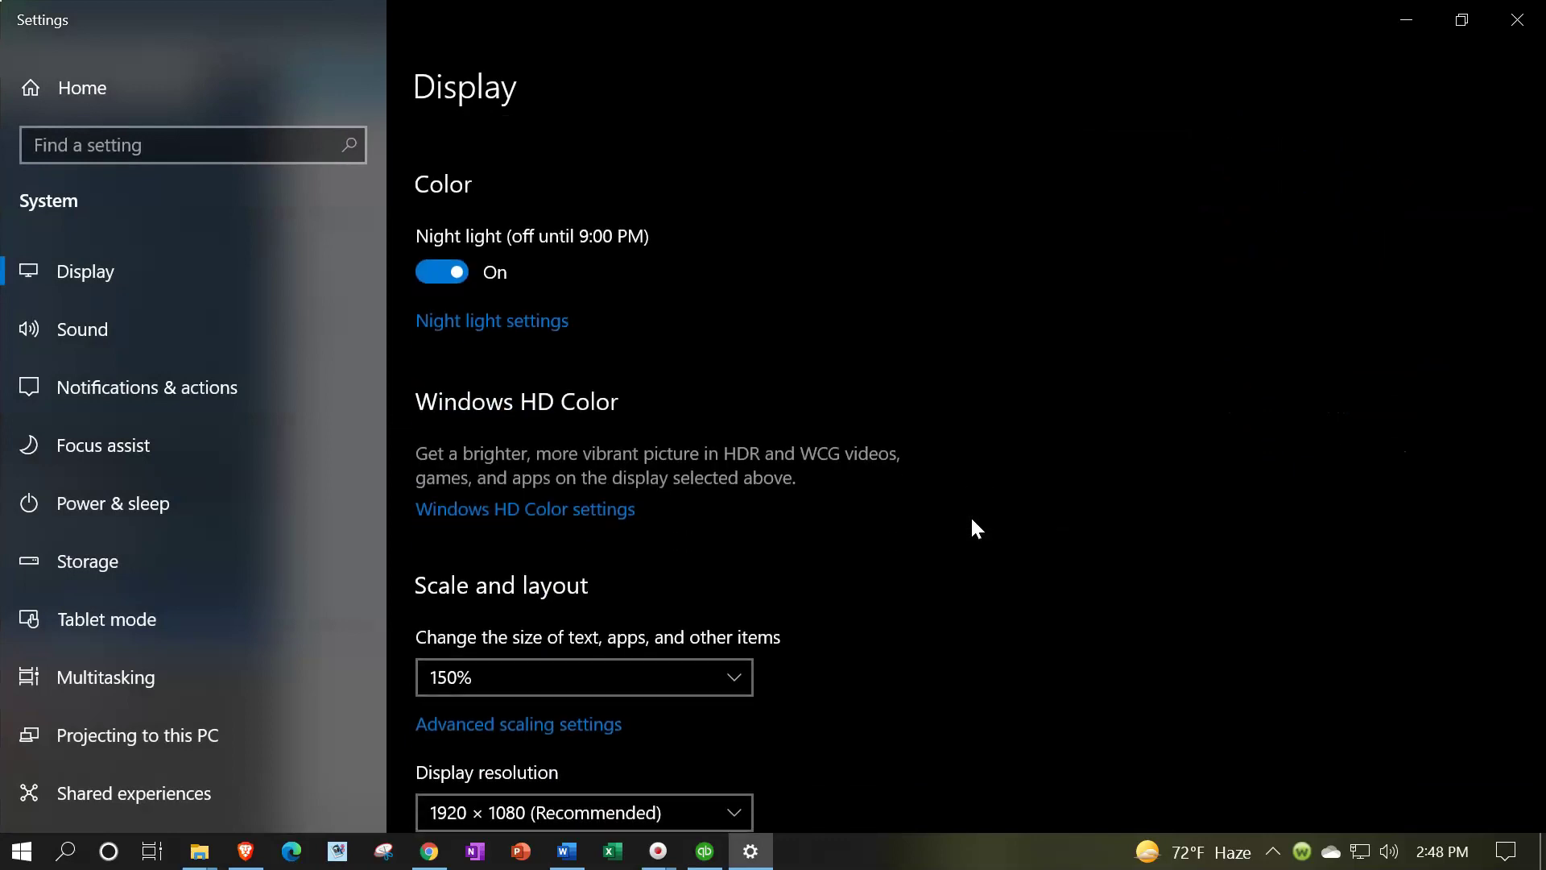
{"action": "left_click", "coordinate": [705, 847]}
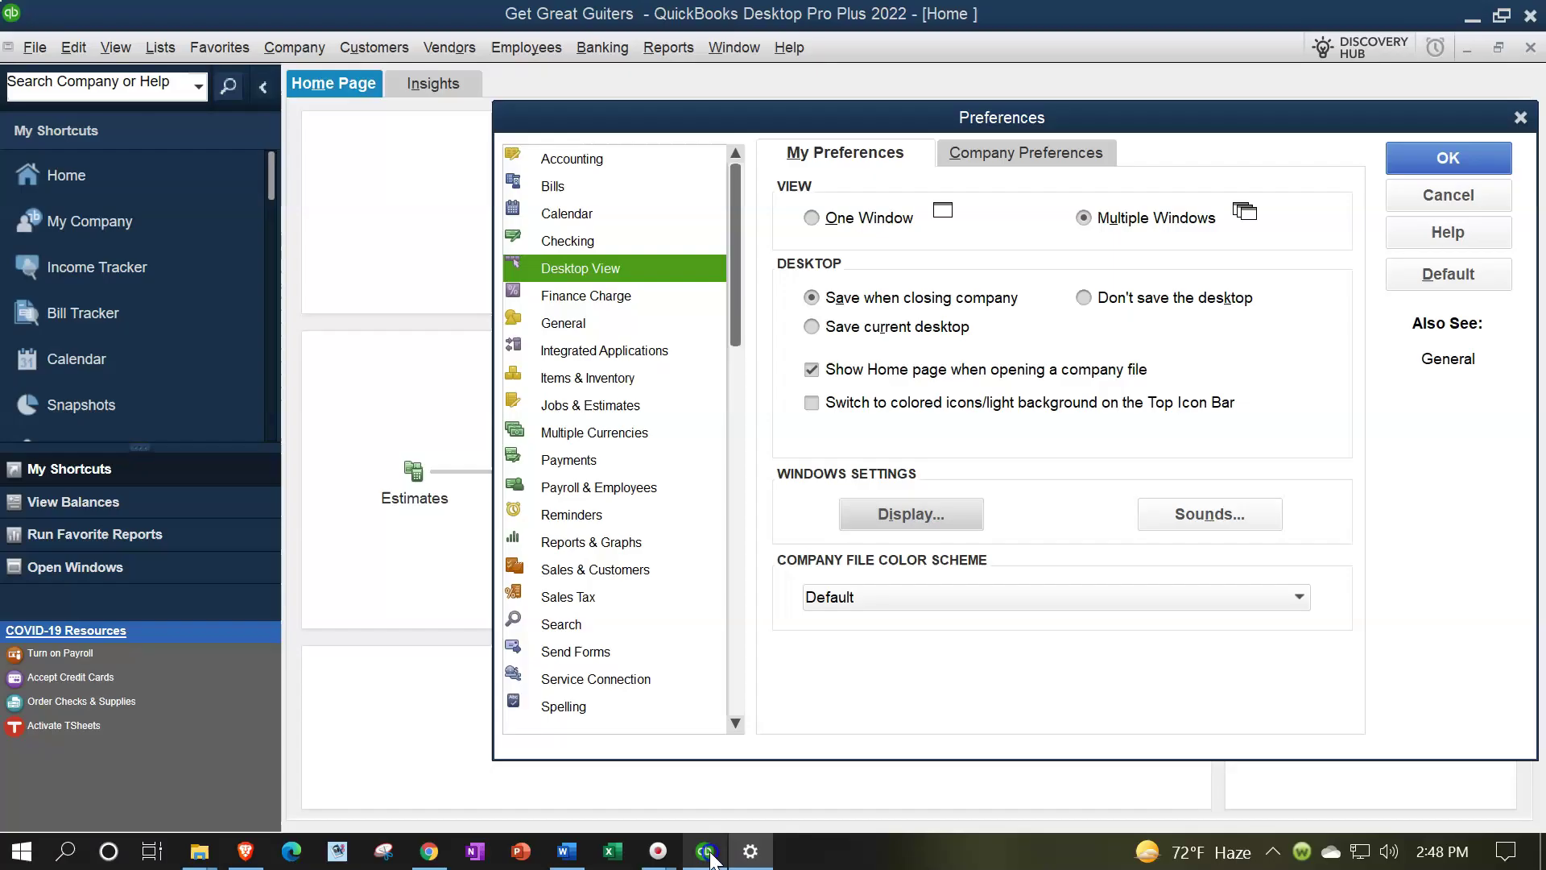